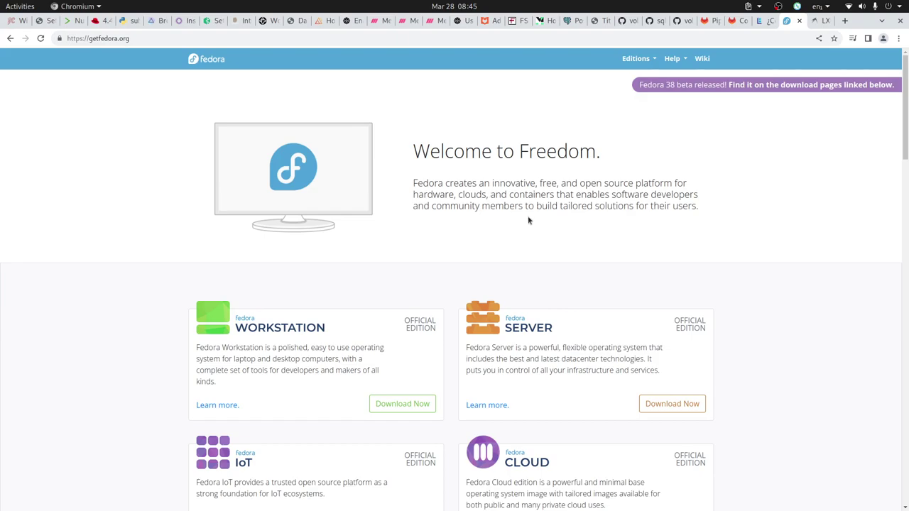
# Open the Fedora Spins page from the Fedora home page
pyautogui.scroll(-5, 524, 200)
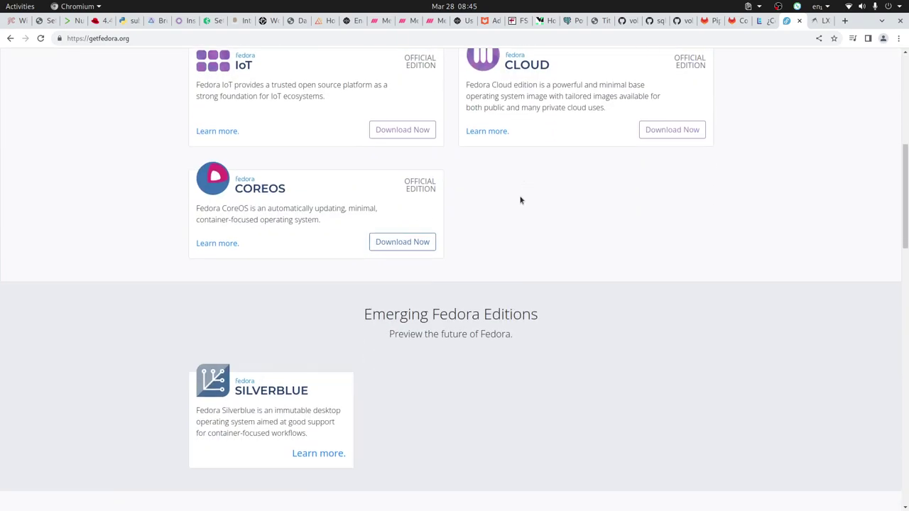
pyautogui.scroll(-5, 520, 200)
pyautogui.click(205, 180)
# Look through the alternative Fedora desktops on the Spins page, from KDE Plasma to LXDE
pyautogui.scroll(-15, 561, 249)
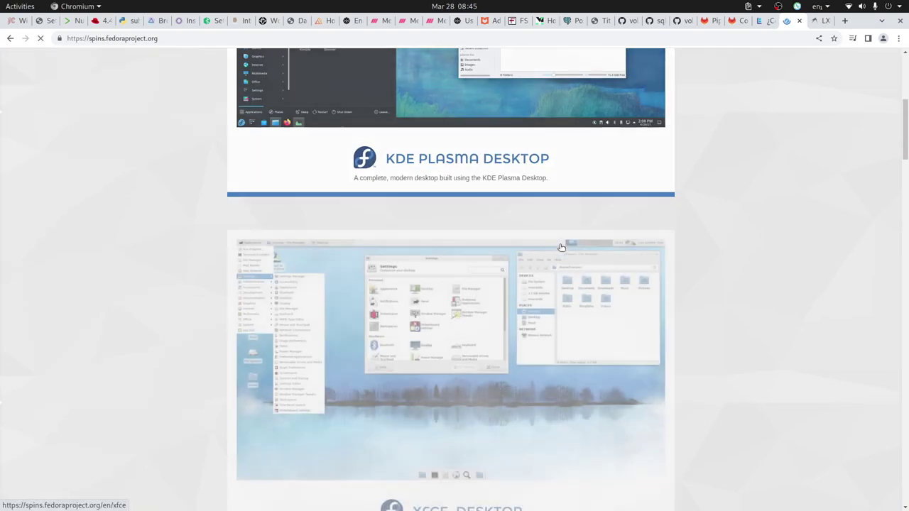
pyautogui.scroll(-10, 561, 245)
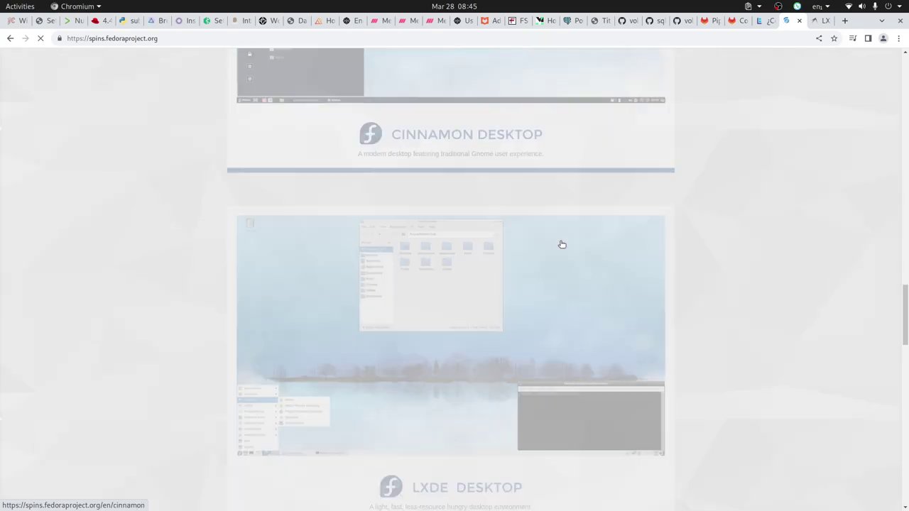
pyautogui.scroll(3, 561, 244)
pyautogui.scroll(20, 561, 244)
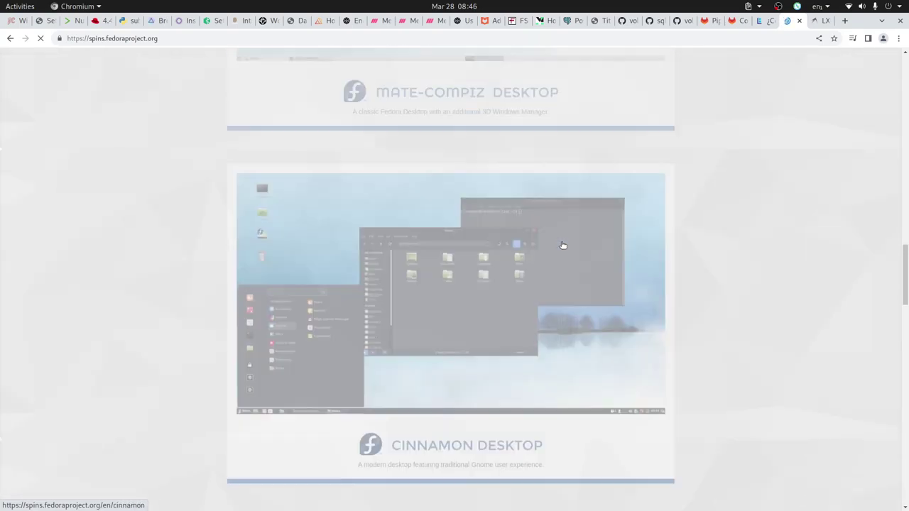
pyautogui.scroll(3, 561, 242)
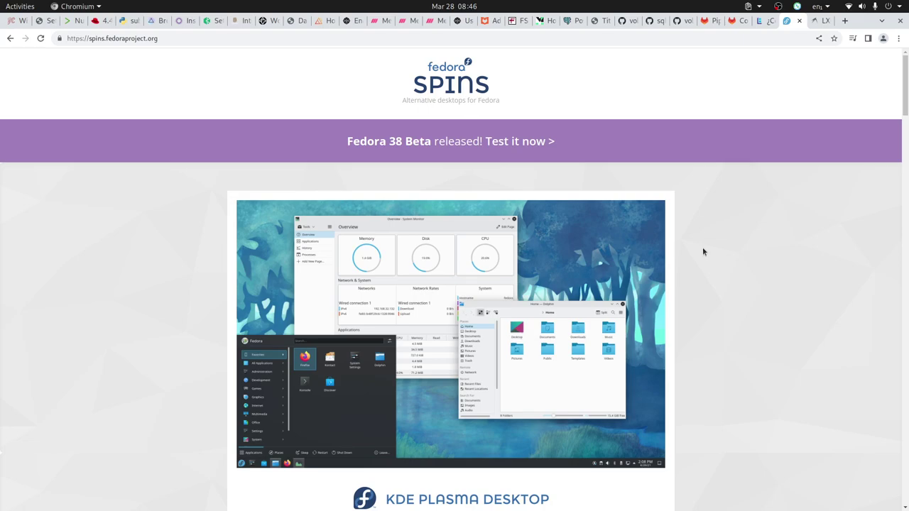
pyautogui.scroll(-5, 699, 264)
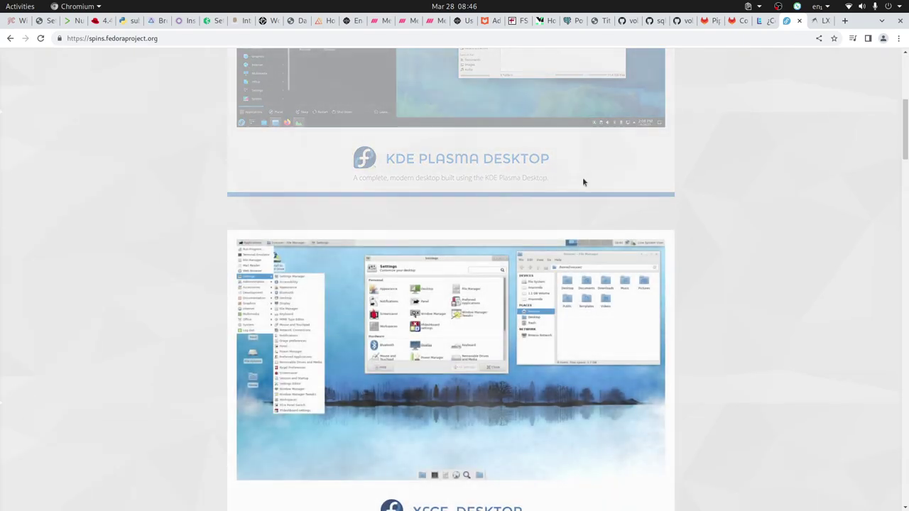
pyautogui.scroll(2, 715, 221)
pyautogui.scroll(-6, 735, 243)
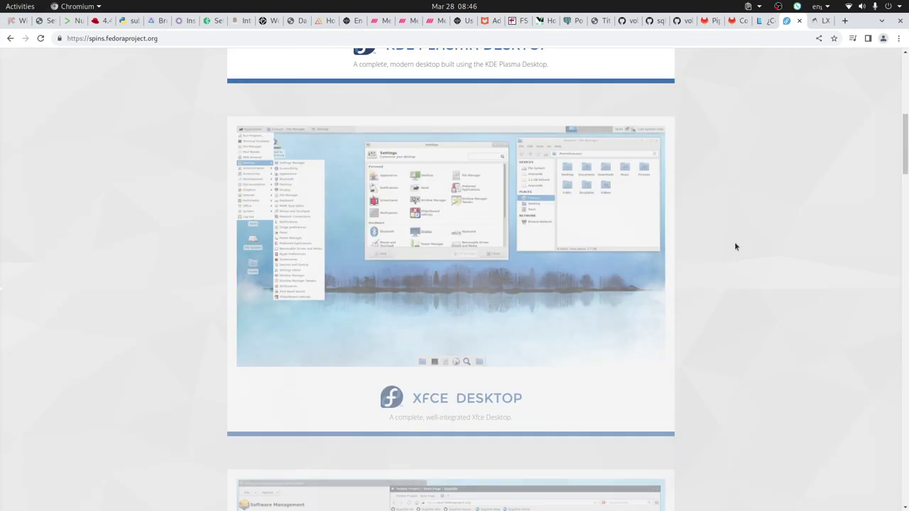
pyautogui.scroll(-10, 735, 245)
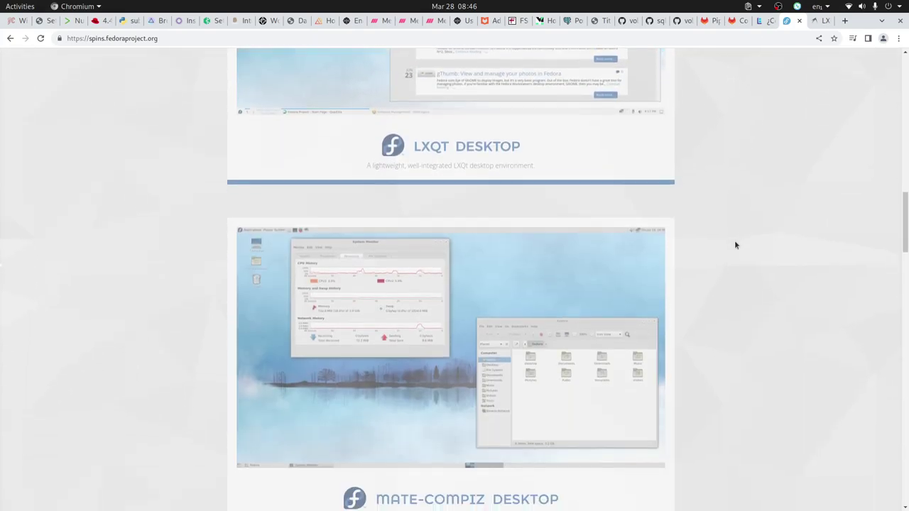
pyautogui.scroll(-10, 734, 245)
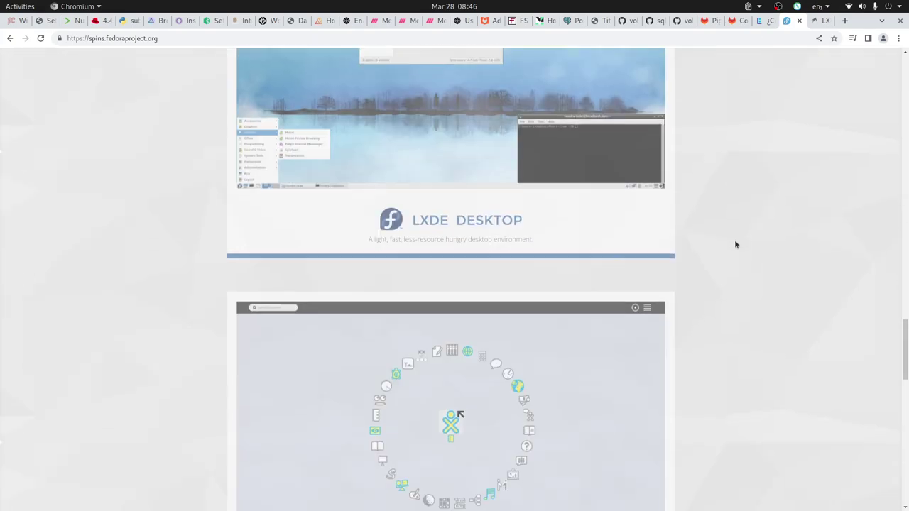
pyautogui.scroll(3, 731, 241)
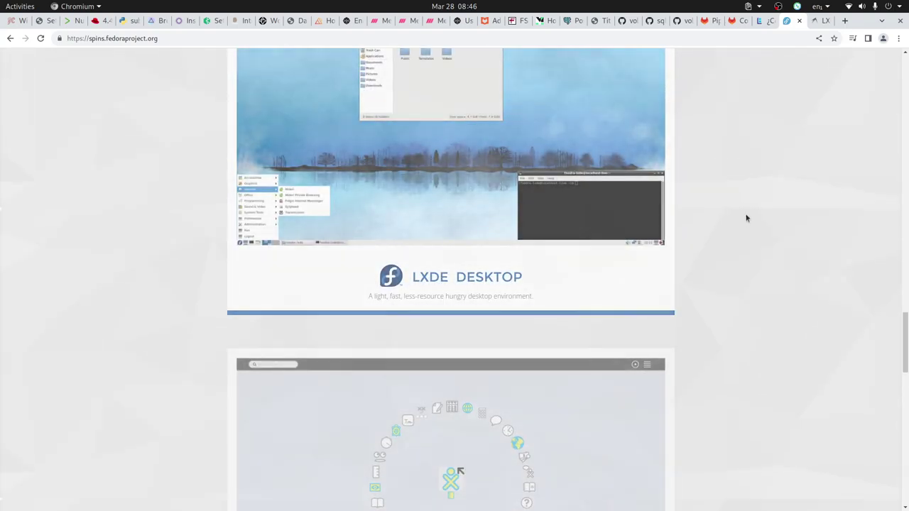
# Switch to the running Fedora37 virtual machine in VirtualBox and show it in full screen
pyautogui.hotkey('alt', 'Tab')
pyautogui.hotkey('alt', 'Tab')
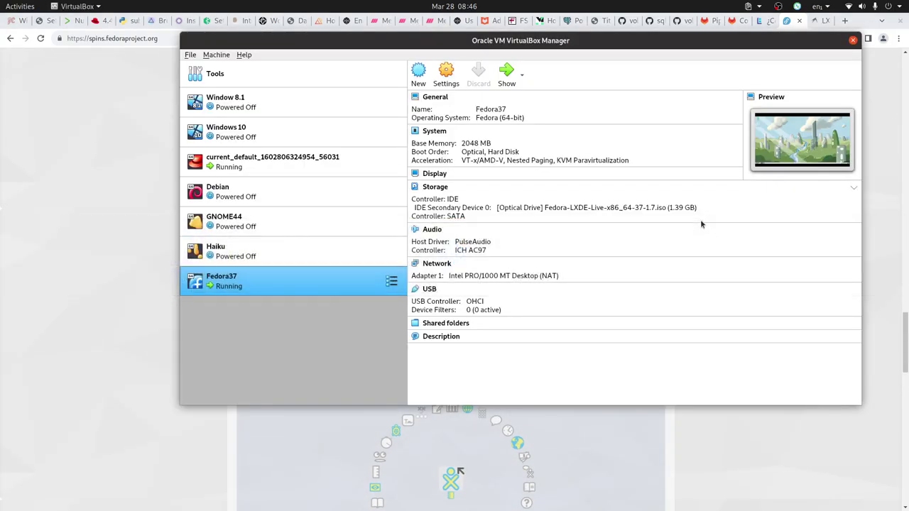
pyautogui.hotkey('alt', 'Tab')
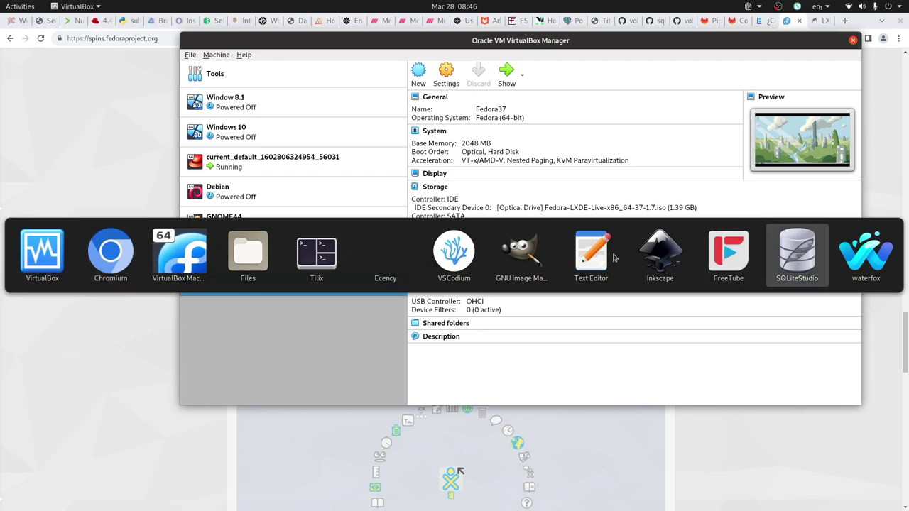
pyautogui.click(183, 256)
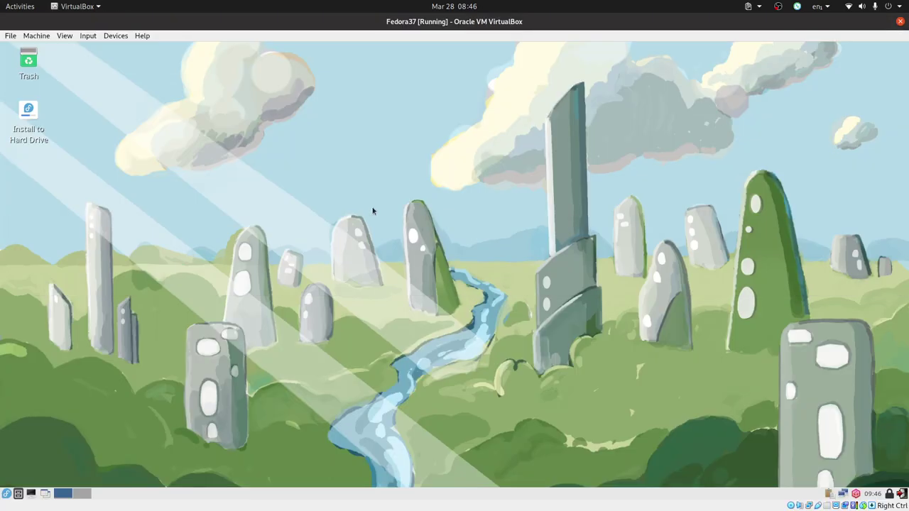
pyautogui.press('Control_R+f')
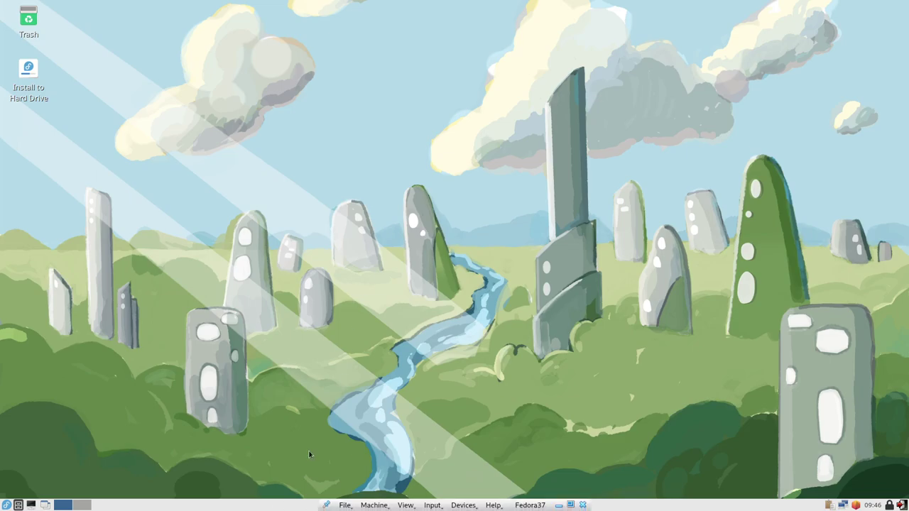
pyautogui.rightClick(262, 507)
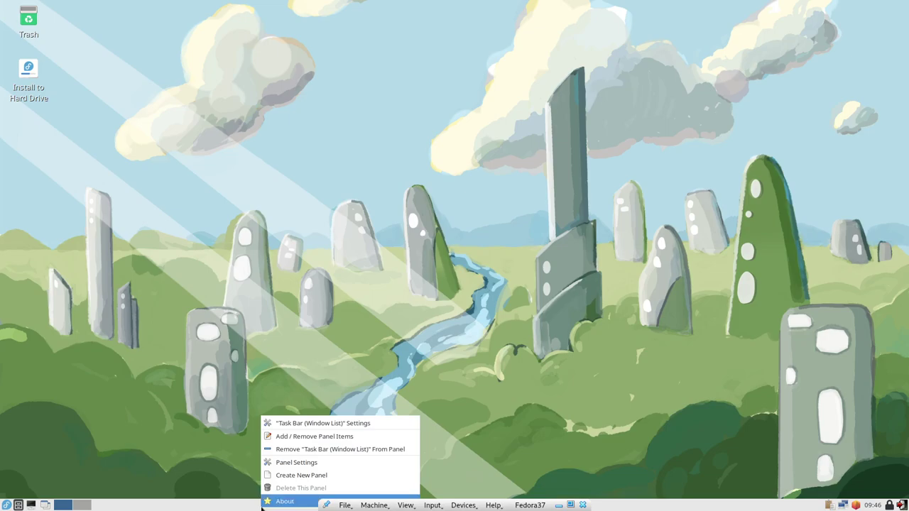
pyautogui.click(176, 378)
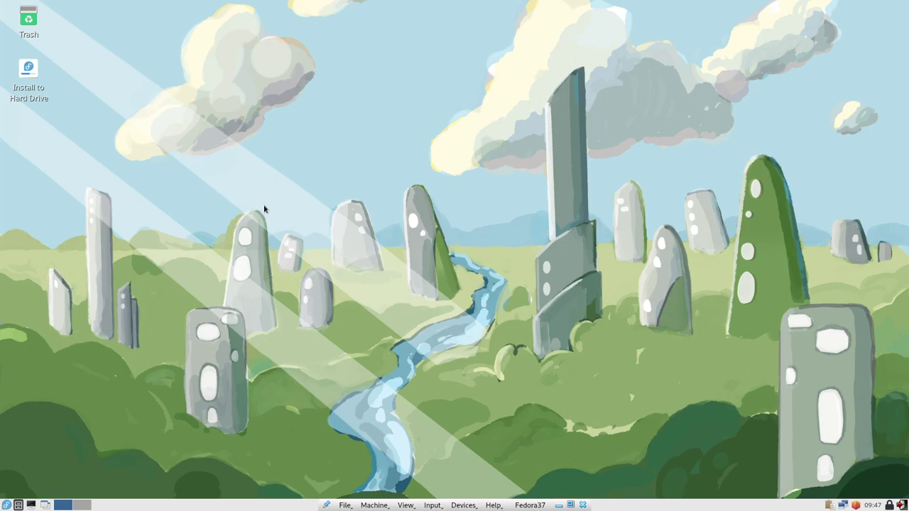
# Launch the Xarchiver accessory to view its window, and close it again
pyautogui.click(6, 505)
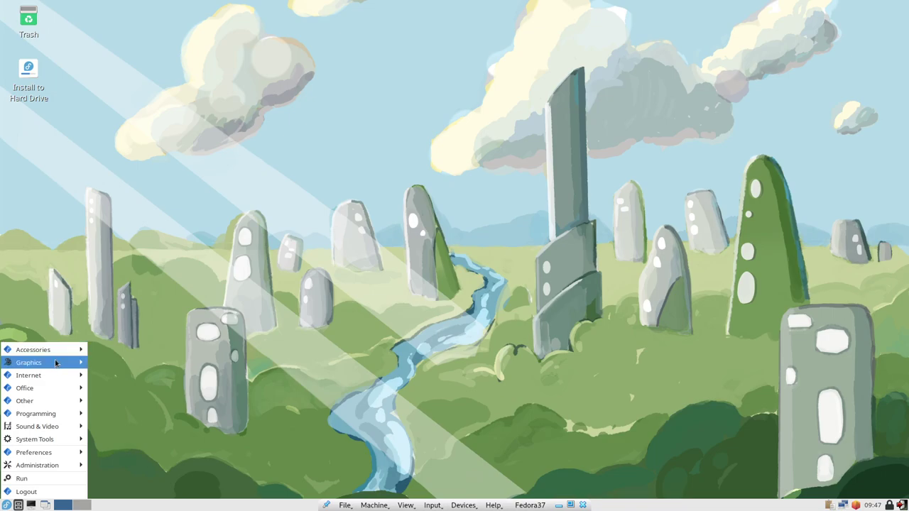
pyautogui.moveTo(59, 354)
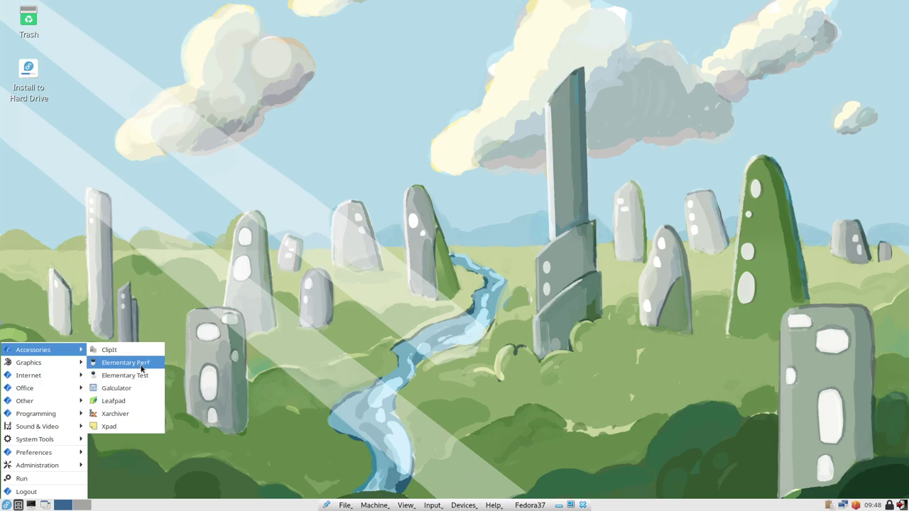
pyautogui.click(115, 414)
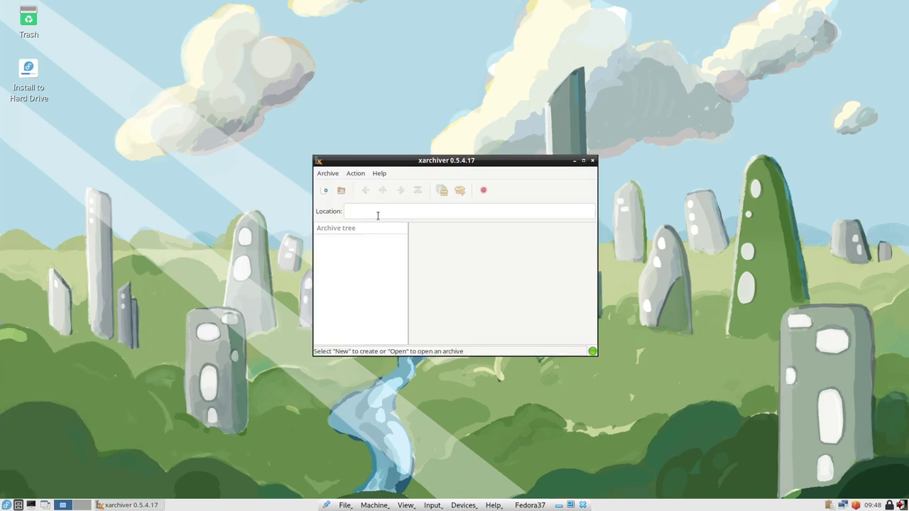
pyautogui.click(592, 161)
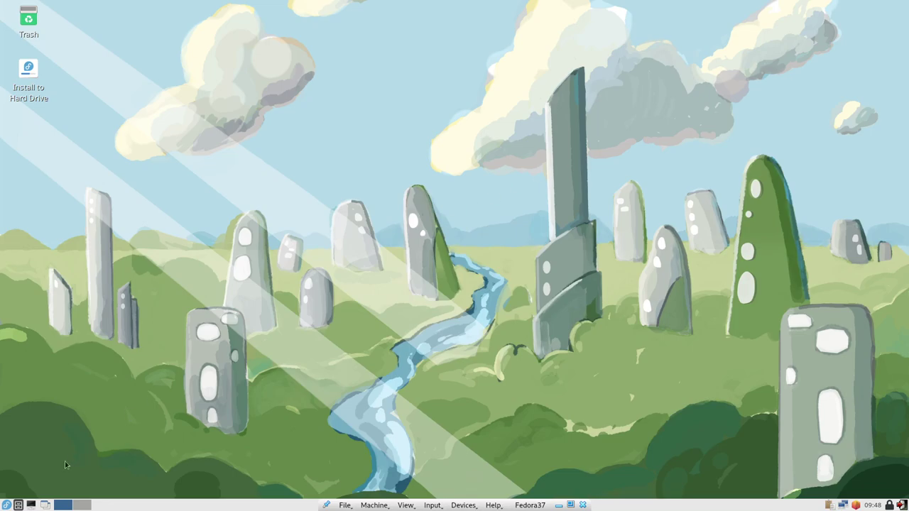
# Check the installed graphics applications and launch the Midori web browser
pyautogui.click(6, 505)
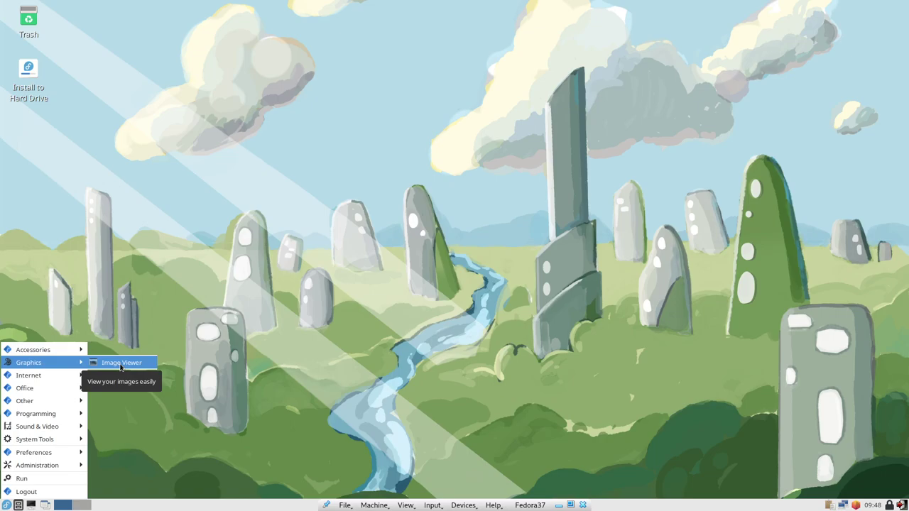
pyautogui.moveTo(36, 381)
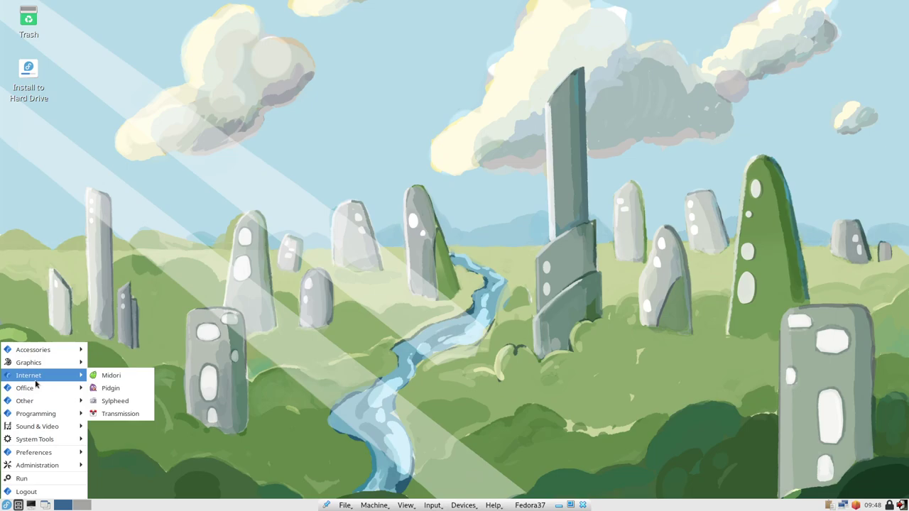
pyautogui.click(129, 378)
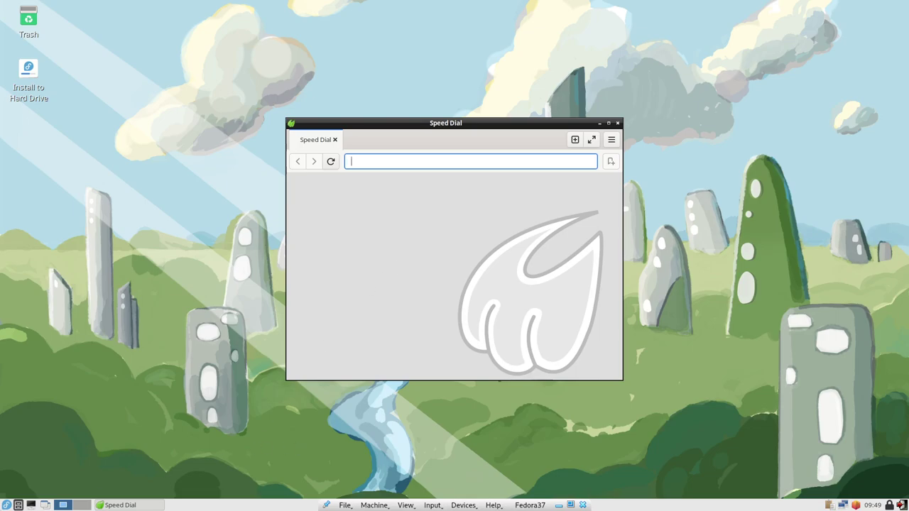
# Browse the installed applications, run Elementary Perf from the programming category, and close its test window
pyautogui.click(6, 505)
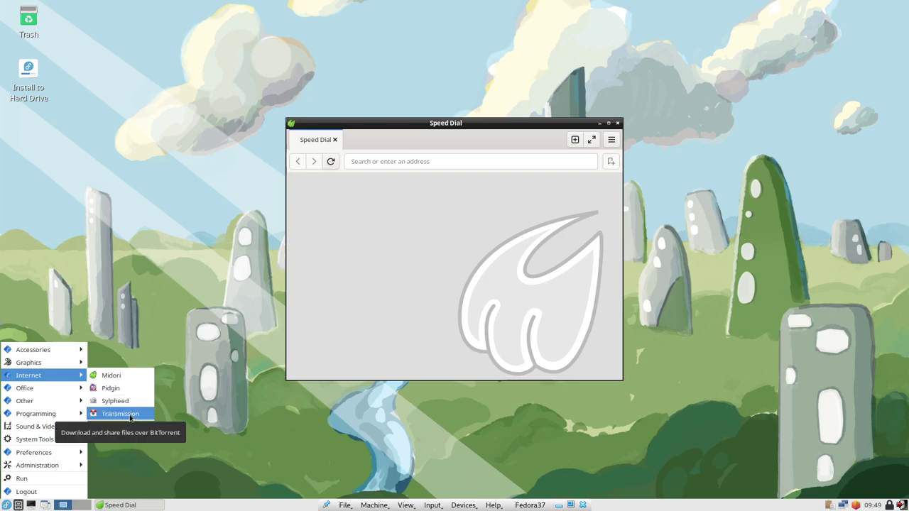
pyautogui.moveTo(50, 395)
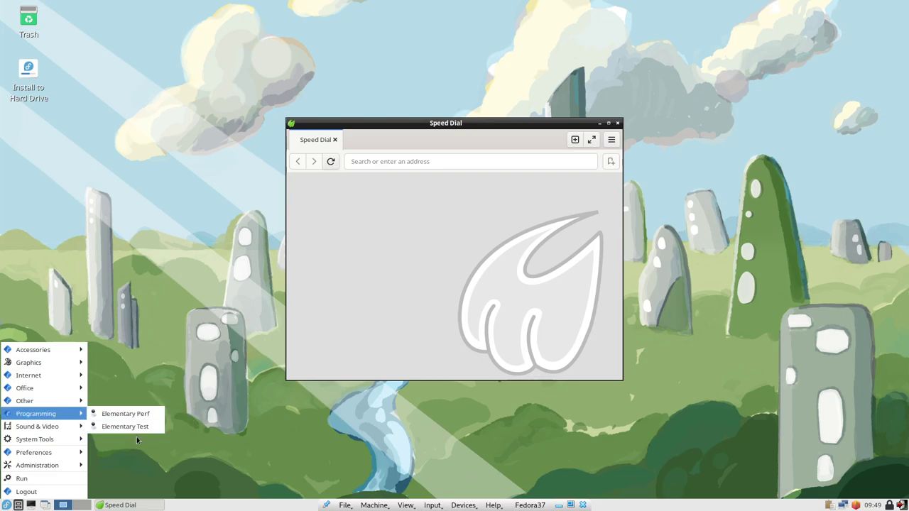
pyautogui.click(143, 413)
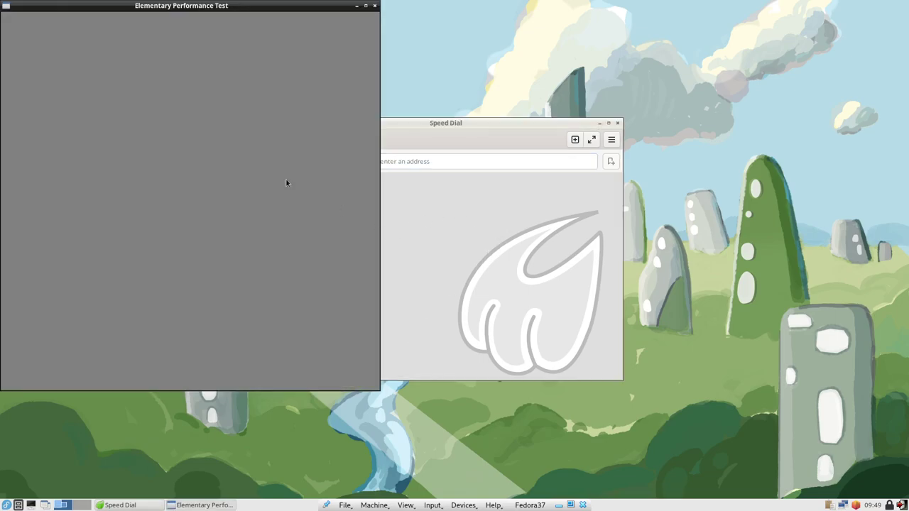
pyautogui.click(374, 6)
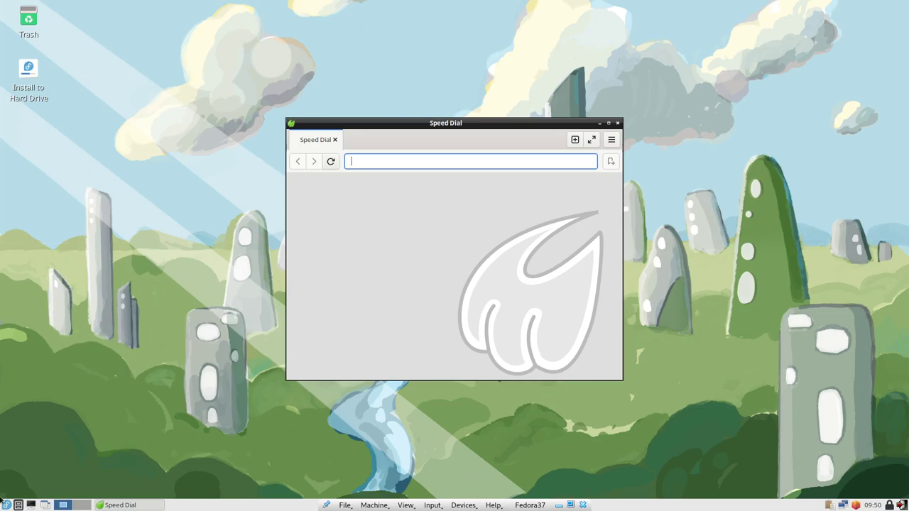
# Launch the Brasero disc burning application from the Sound & Video category
pyautogui.click(5, 505)
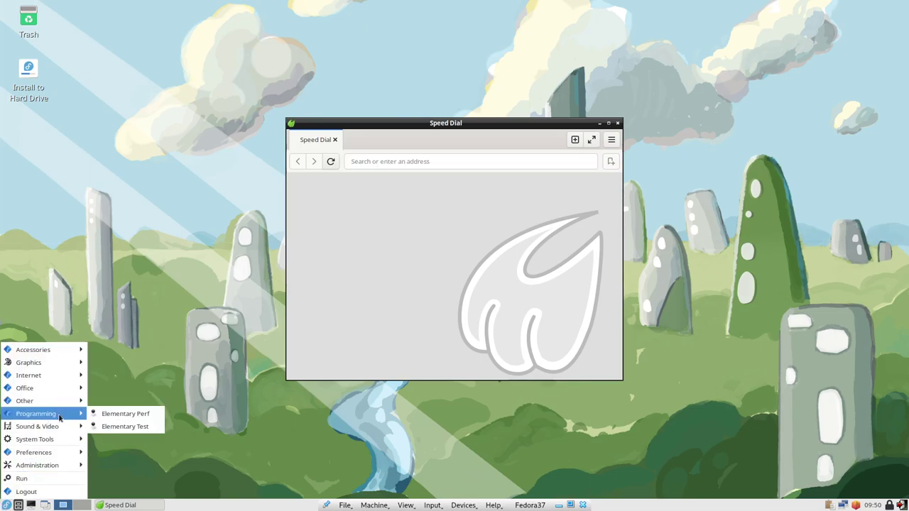
pyautogui.moveTo(56, 424)
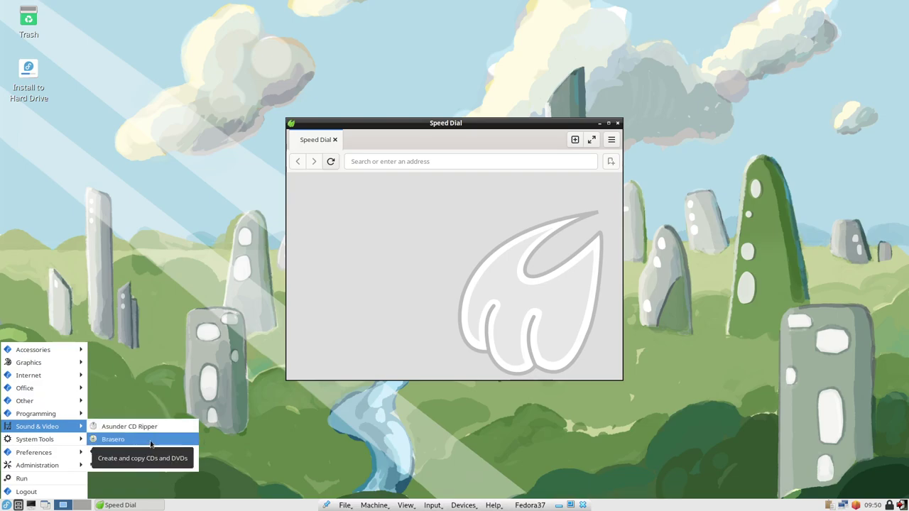
pyautogui.click(283, 325)
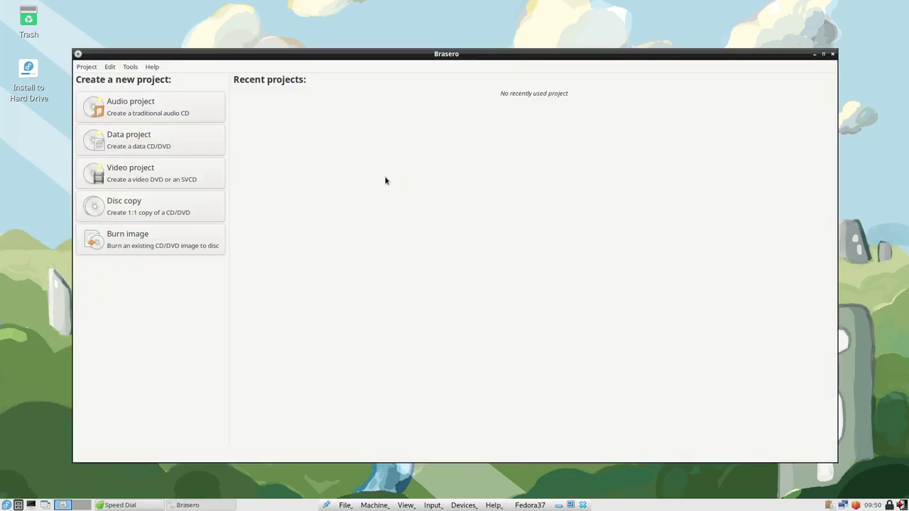
# View Brasero's About information, and close Brasero
pyautogui.click(150, 67)
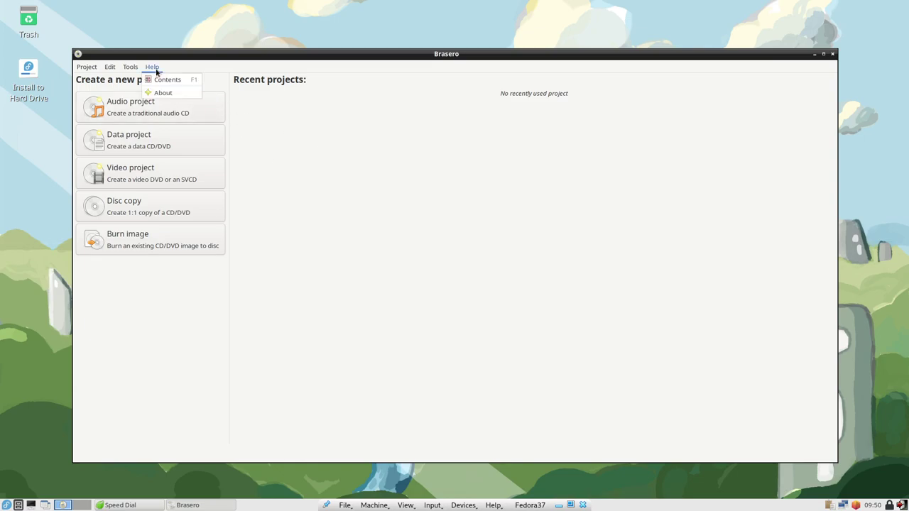
pyautogui.click(158, 90)
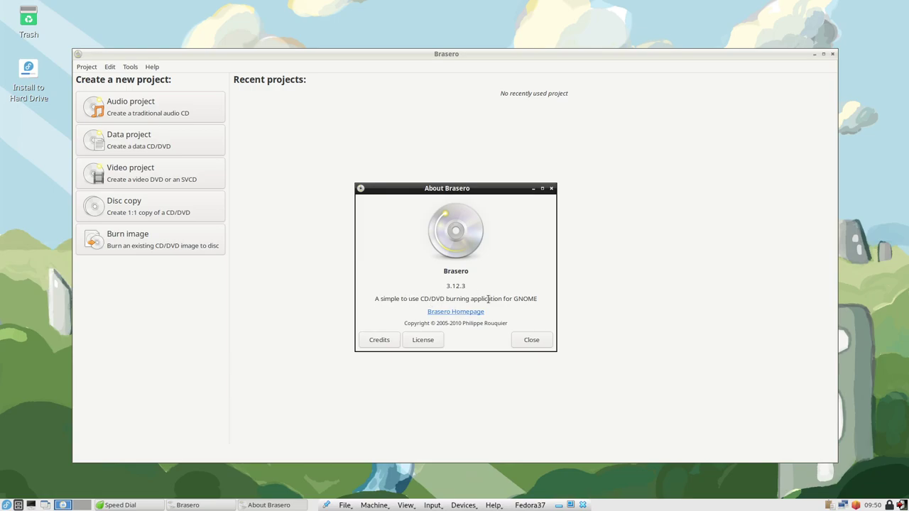
pyautogui.click(533, 340)
pyautogui.click(151, 68)
pyautogui.click(163, 93)
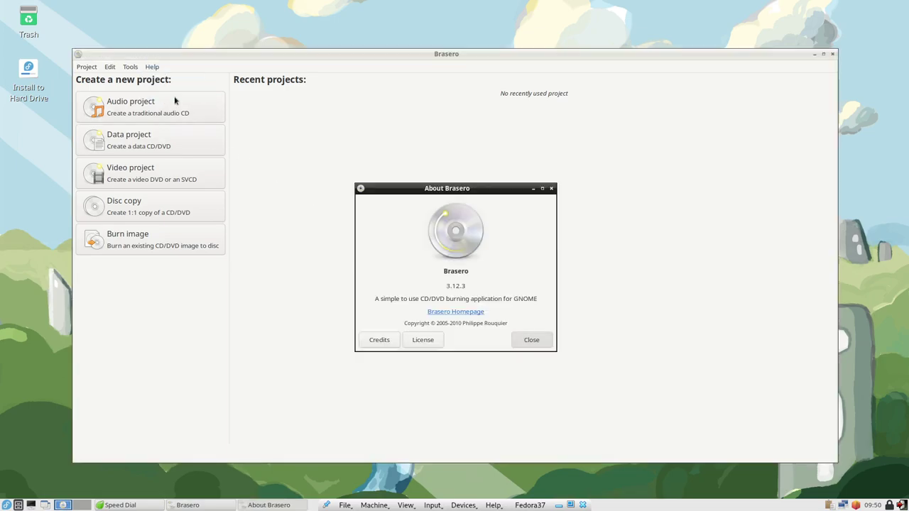
pyautogui.click(533, 340)
pyautogui.click(833, 54)
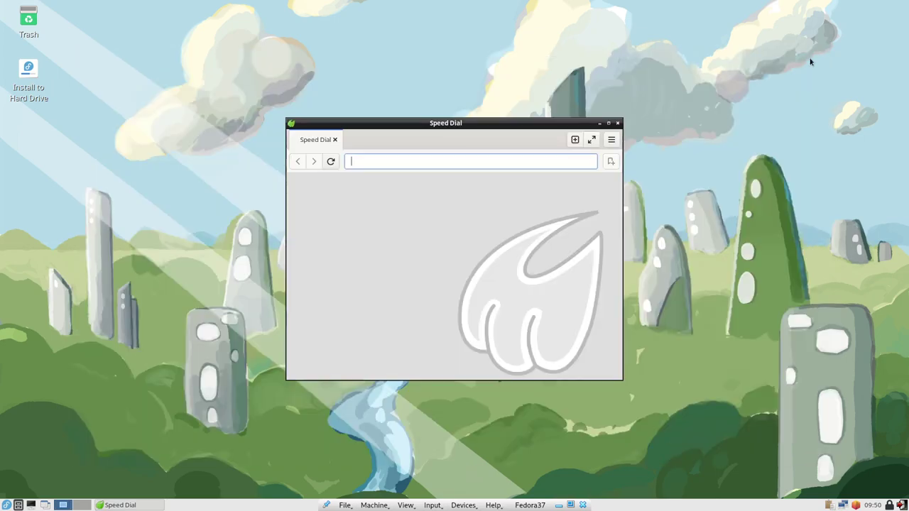
# Launch the LXMusic music player from the Sound & Video category, and arrange its window and the Midori window side by side
pyautogui.click(7, 505)
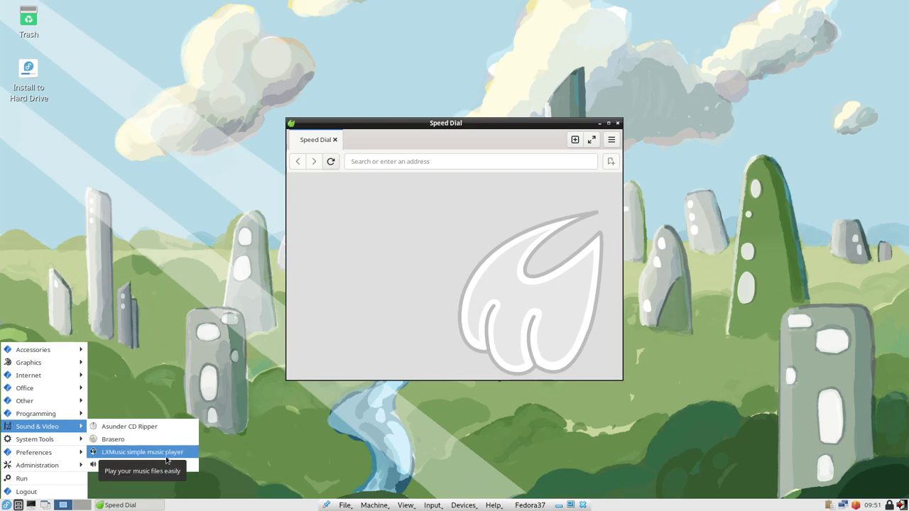
pyautogui.click(169, 456)
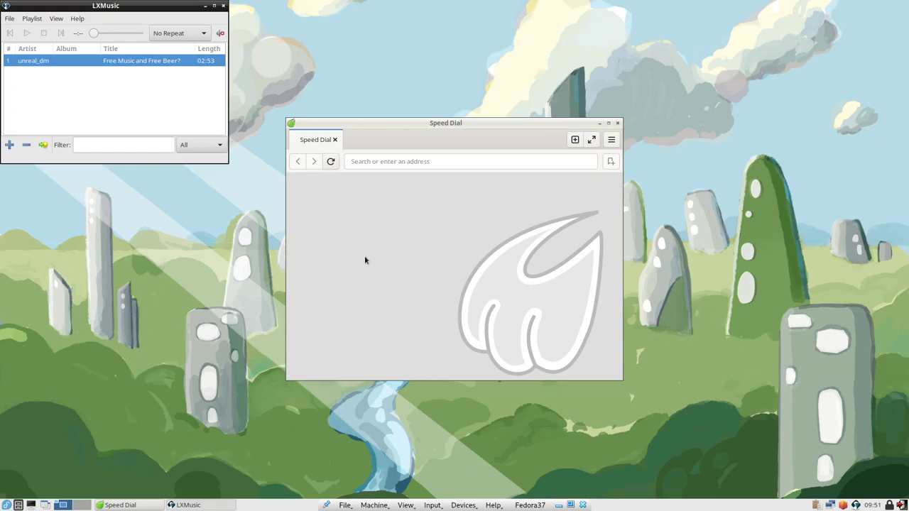
pyautogui.moveTo(170, 6); pyautogui.dragTo(449, 69)
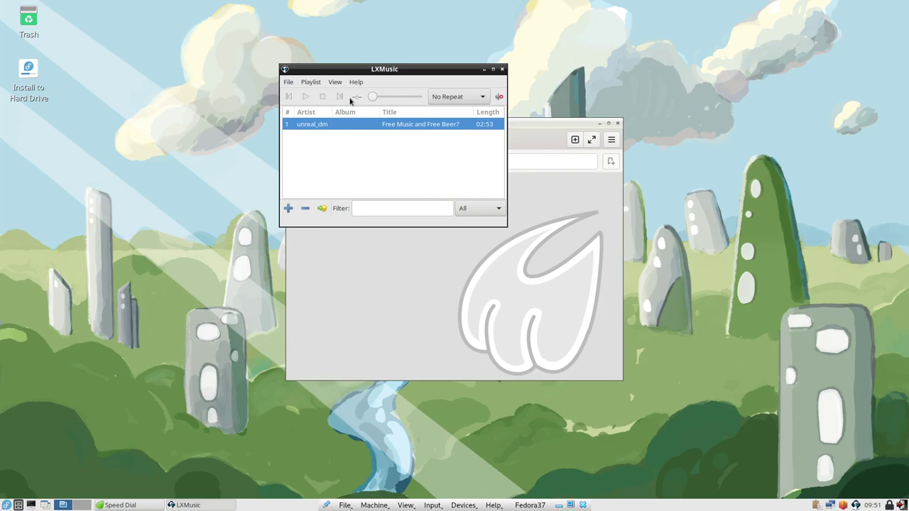
pyautogui.moveTo(441, 74); pyautogui.dragTo(648, 86)
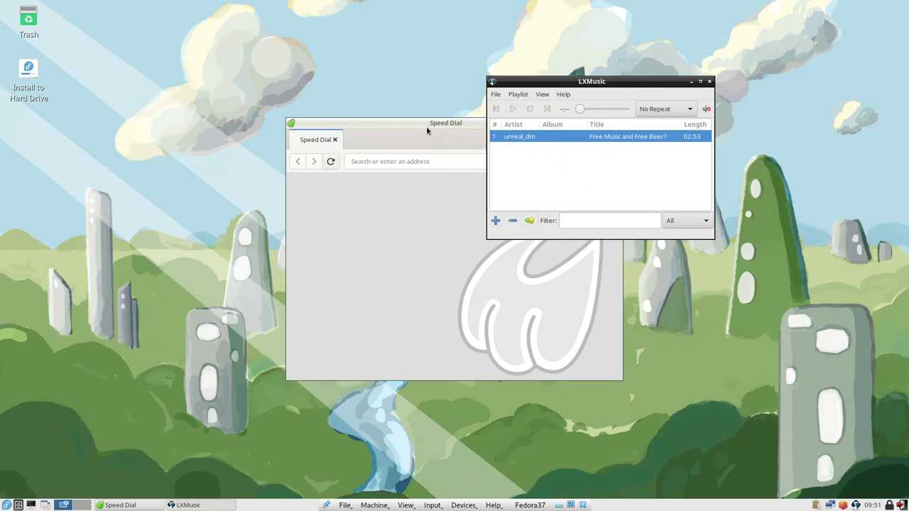
pyautogui.click(580, 159)
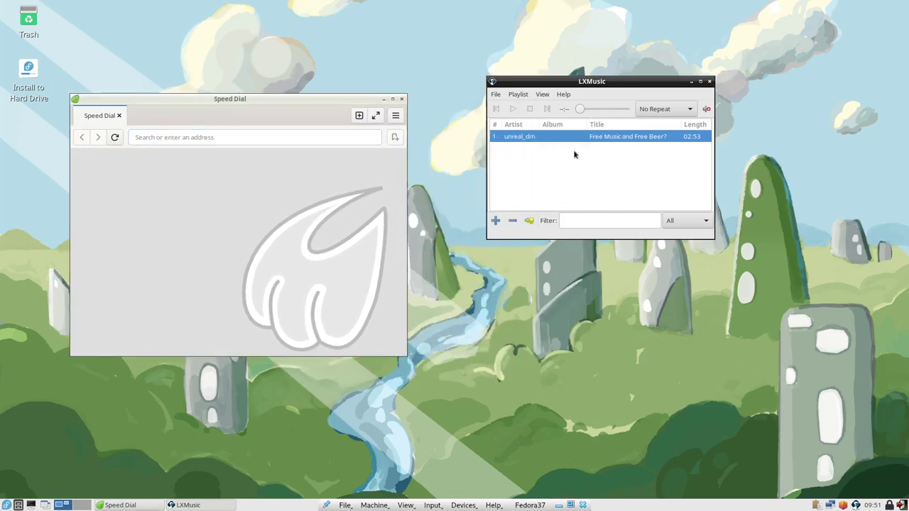
# Review LXMusic's file and playlist commands, including the options for removing items from the playlist
pyautogui.click(518, 94)
pyautogui.moveTo(552, 112)
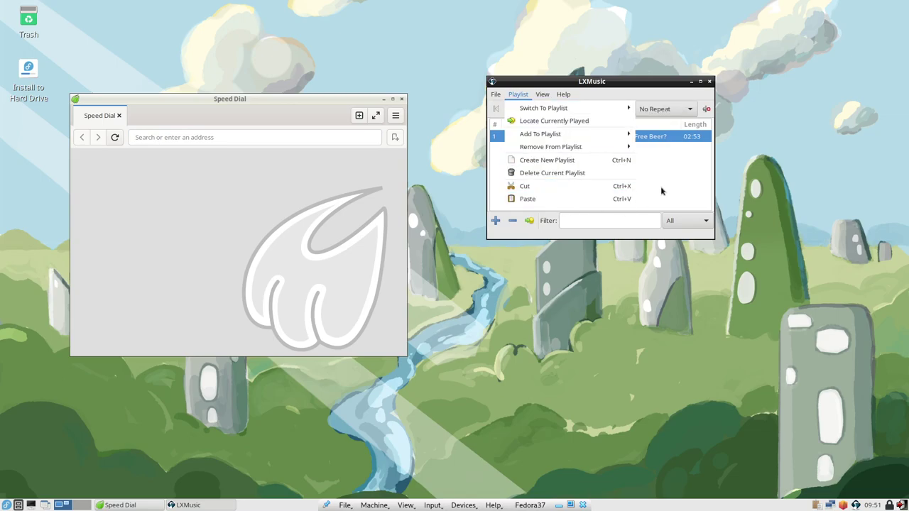
pyautogui.click(517, 95)
pyautogui.click(496, 95)
pyautogui.click(517, 95)
pyautogui.click(496, 95)
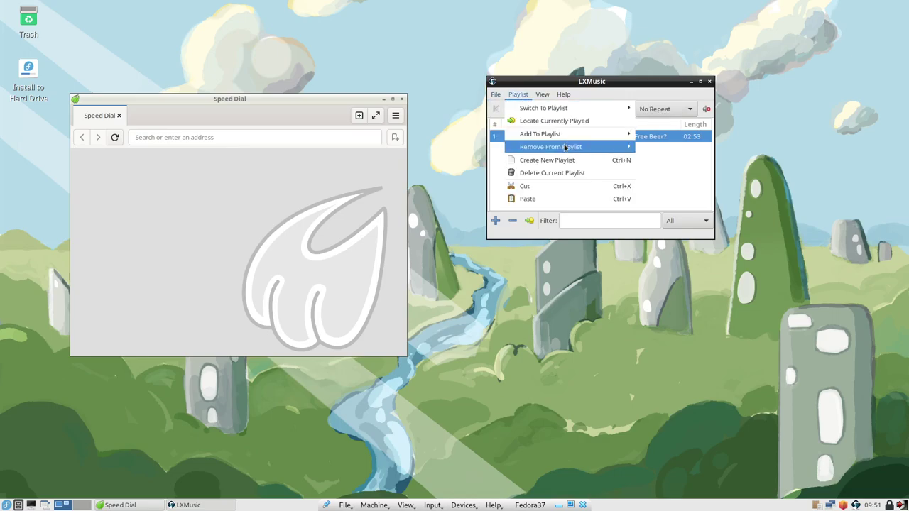
pyautogui.moveTo(567, 150)
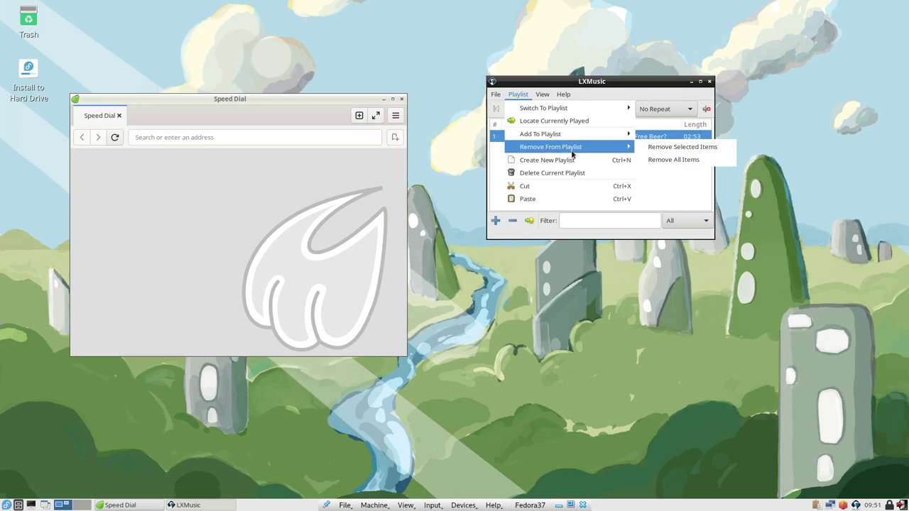
pyautogui.click(642, 94)
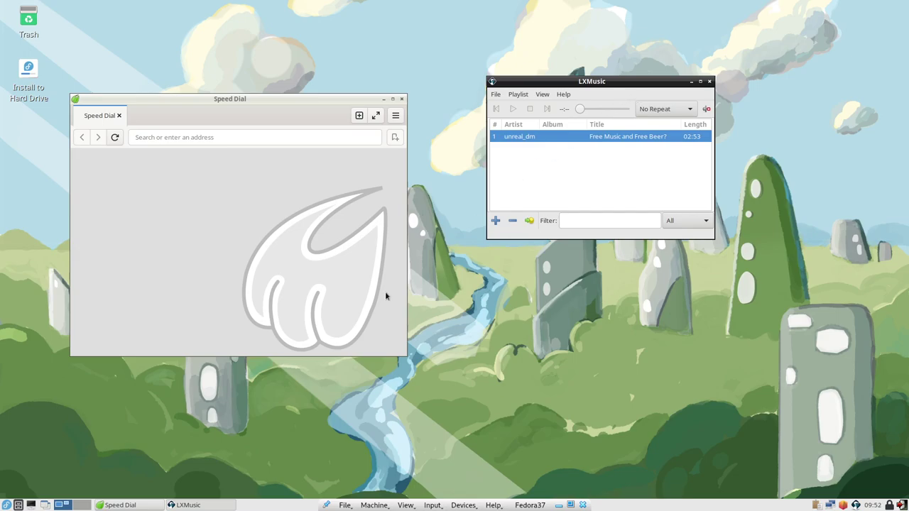
# Open PulseAudio Volume Control, check its playback, recording and input device settings, and close it
pyautogui.click(6, 504)
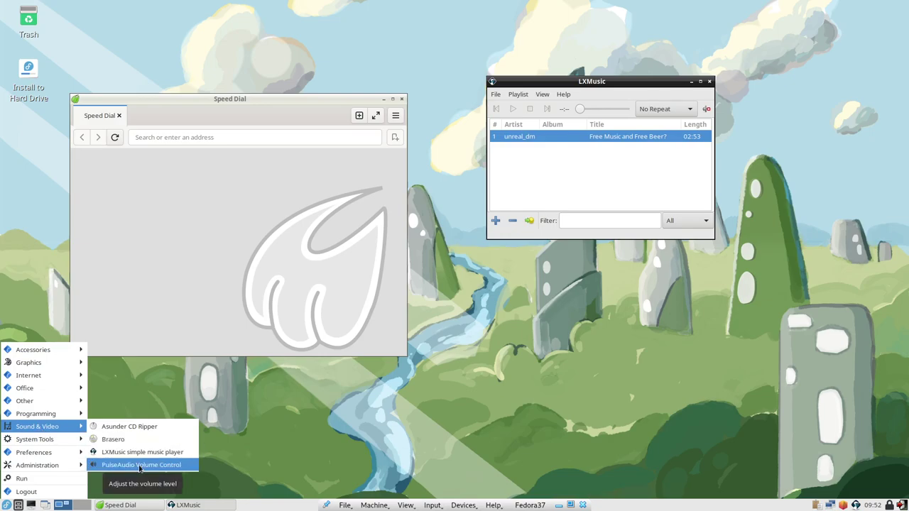
pyautogui.click(140, 465)
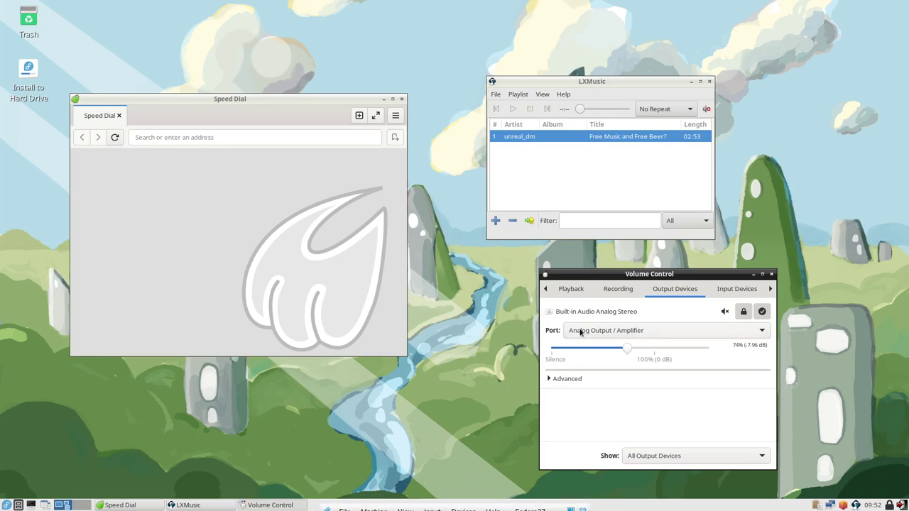
pyautogui.click(571, 289)
pyautogui.click(618, 288)
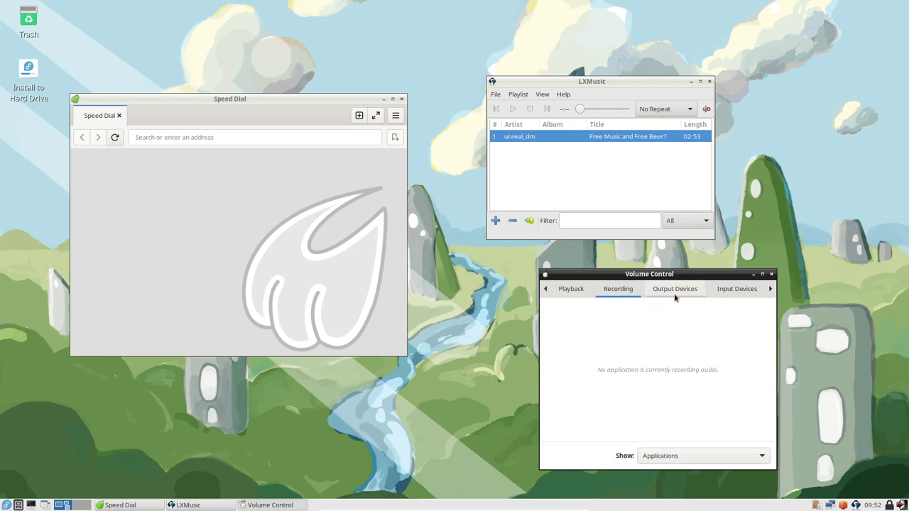
pyautogui.click(723, 289)
pyautogui.click(771, 274)
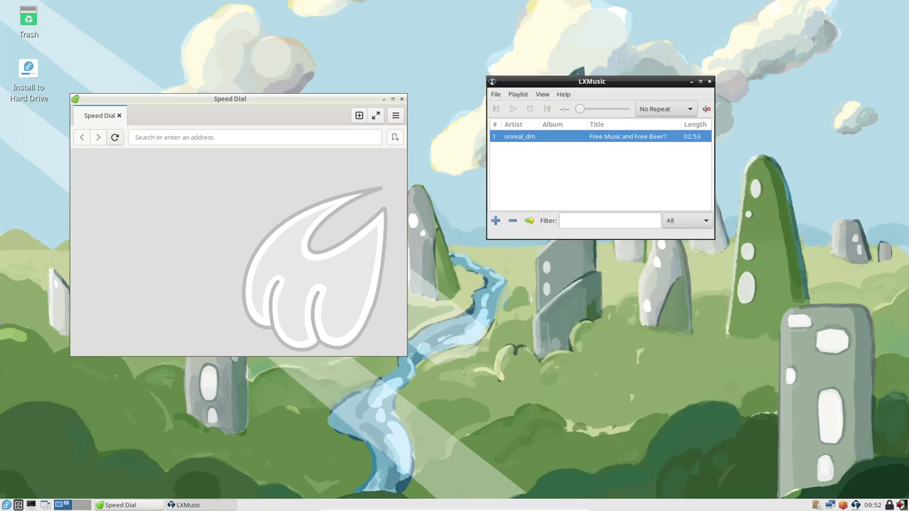
# Launch the PCManFM file manager from the System Tools category
pyautogui.click(6, 504)
pyautogui.moveTo(43, 443)
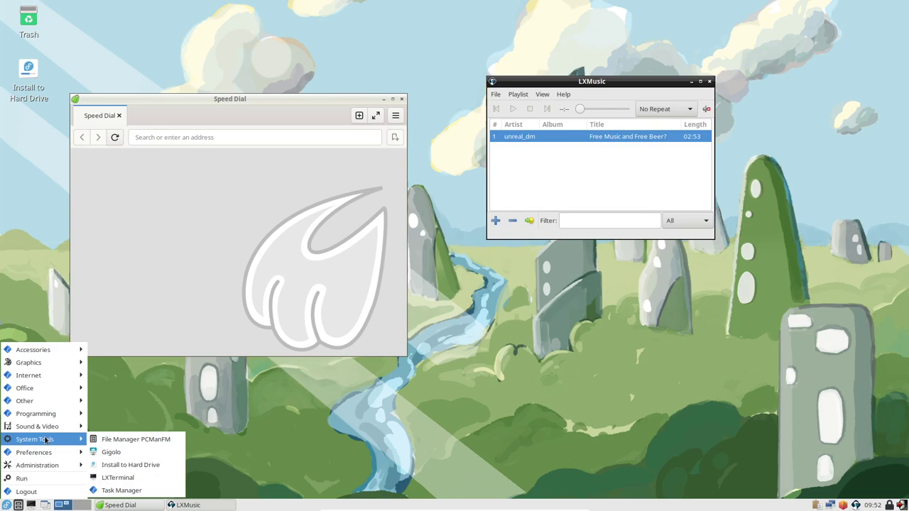
pyautogui.click(135, 439)
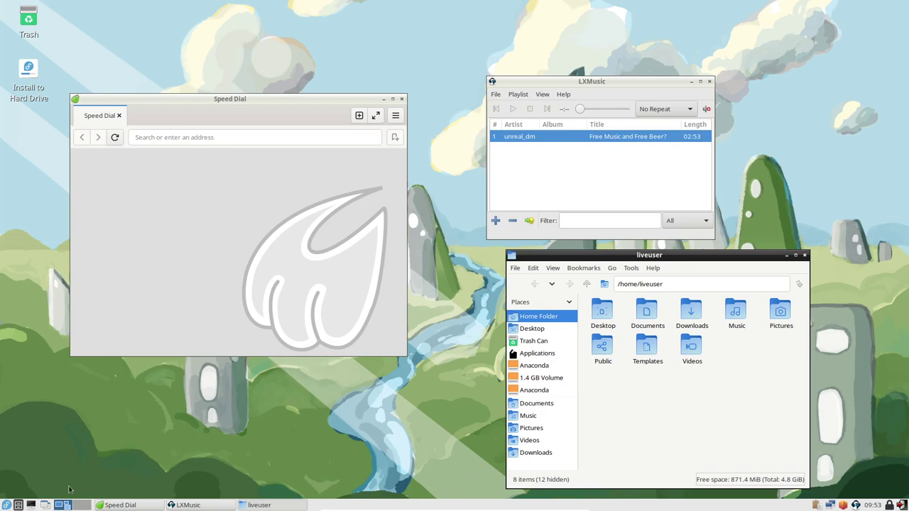
# Launch Gigolo from the System Tools category and move its window up beside the Midori window
pyautogui.click(6, 505)
pyautogui.moveTo(59, 456)
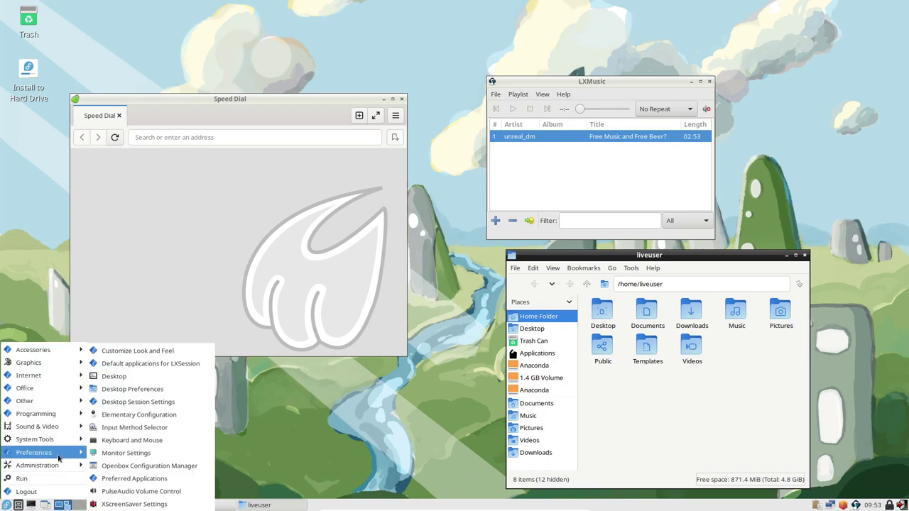
pyautogui.moveTo(60, 439)
pyautogui.click(114, 450)
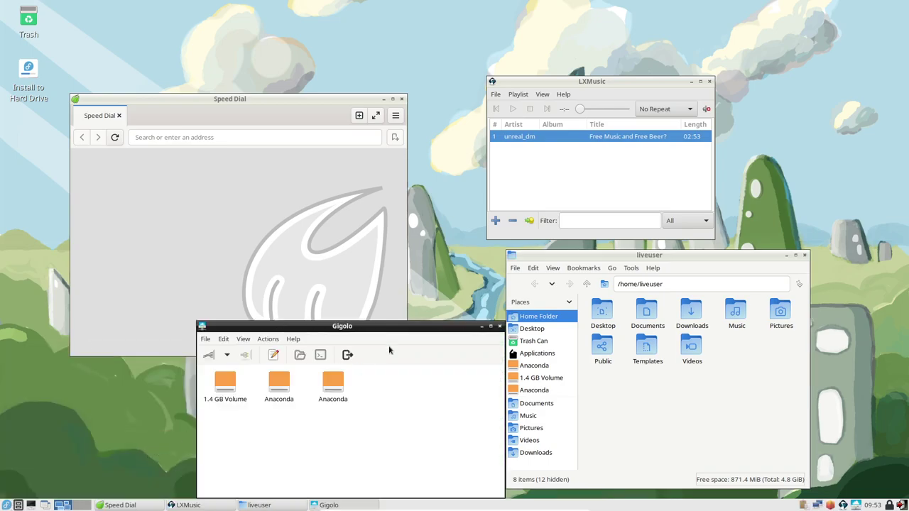
pyautogui.moveTo(413, 328); pyautogui.dragTo(634, 151)
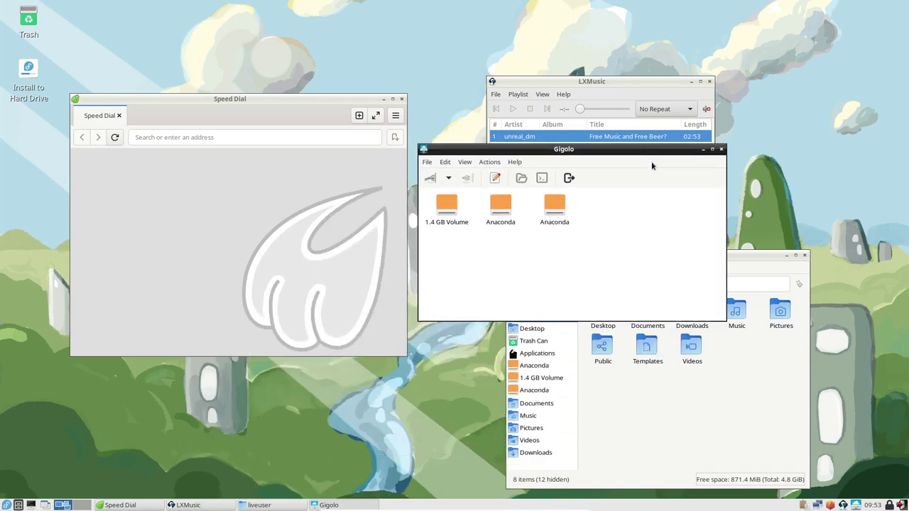
# Open Gigolo's Connect to Server dialog, review the available service types, and cancel without connecting
pyautogui.click(427, 161)
pyautogui.moveTo(445, 162)
pyautogui.click(433, 185)
pyautogui.click(431, 180)
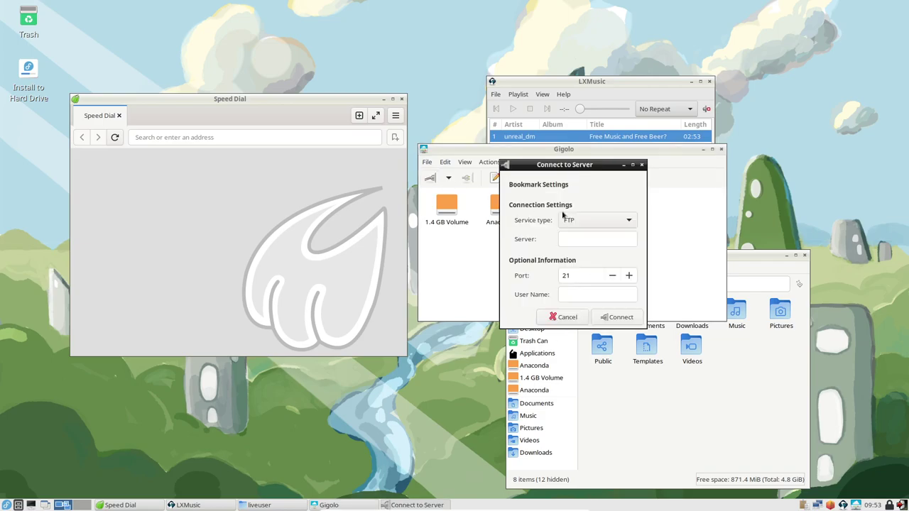
pyautogui.click(600, 220)
pyautogui.click(538, 233)
pyautogui.click(596, 223)
pyautogui.click(536, 222)
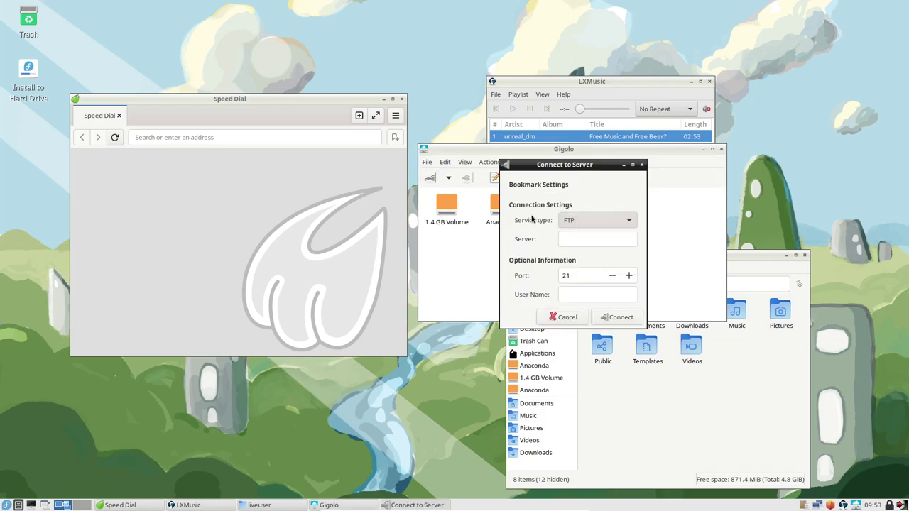
pyautogui.click(602, 223)
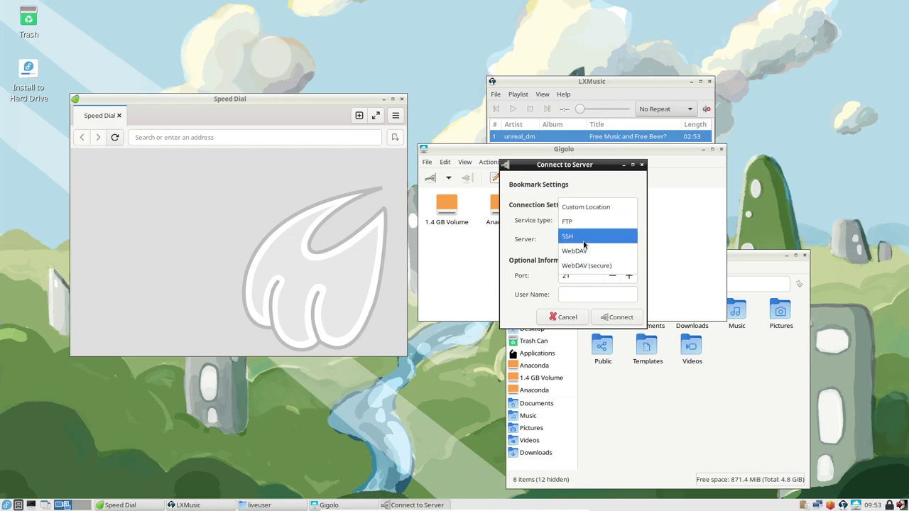
pyautogui.click(531, 236)
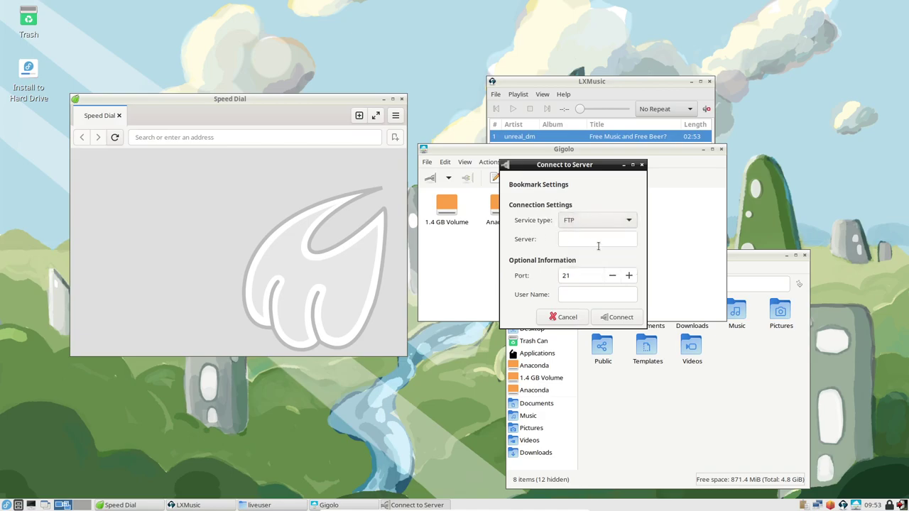
pyautogui.click(595, 224)
pyautogui.click(549, 219)
pyautogui.click(560, 318)
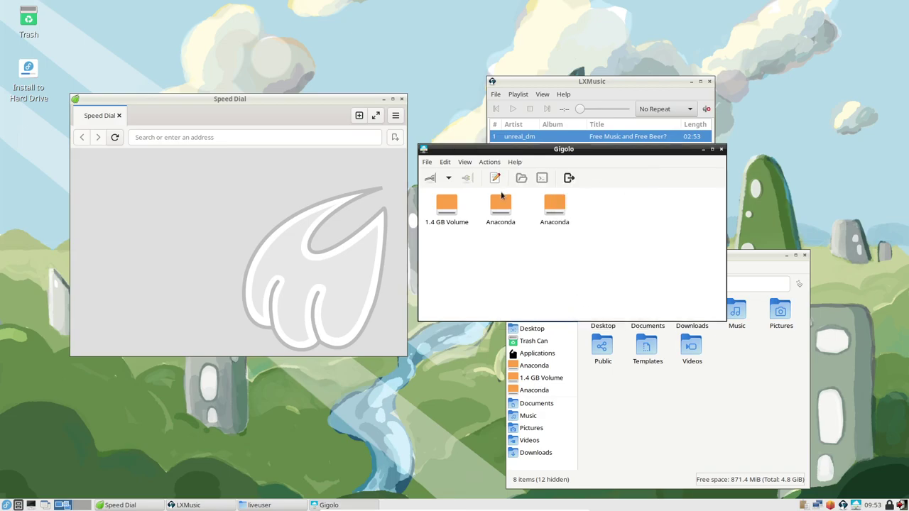
# Launch LXTerminal from the System Tools category and list the home directory with ls
pyautogui.click(7, 505)
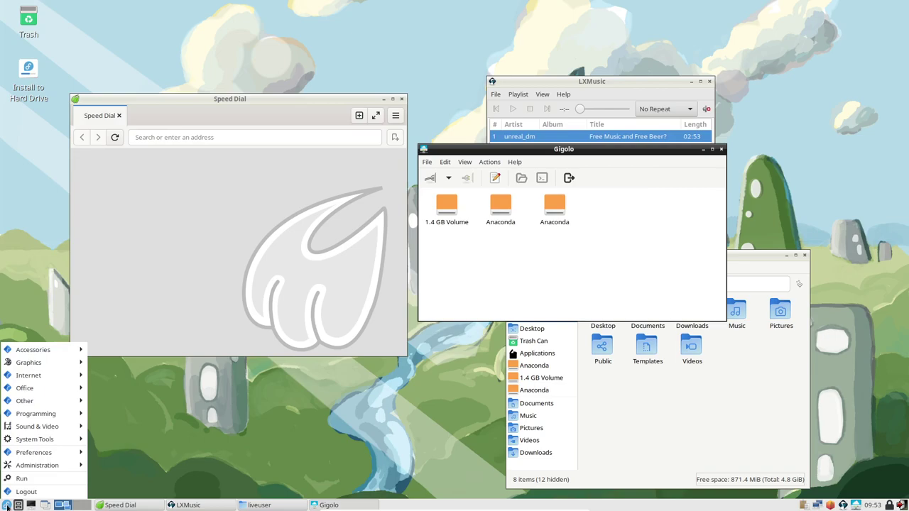
pyautogui.moveTo(46, 443)
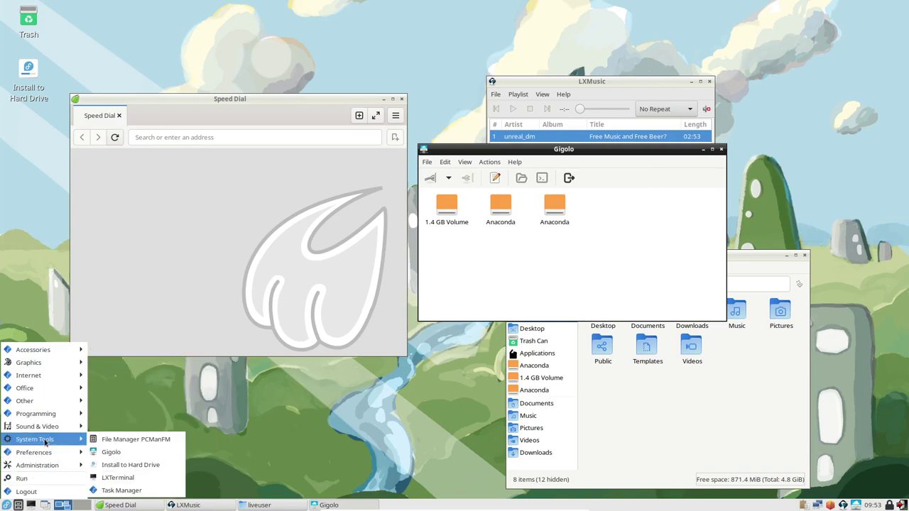
pyautogui.click(117, 478)
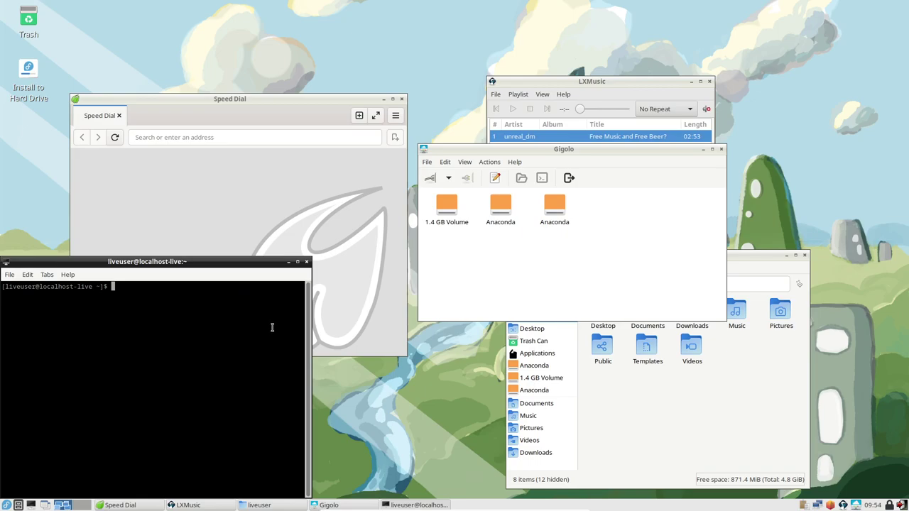
pyautogui.write('ls')
pyautogui.press('Return')
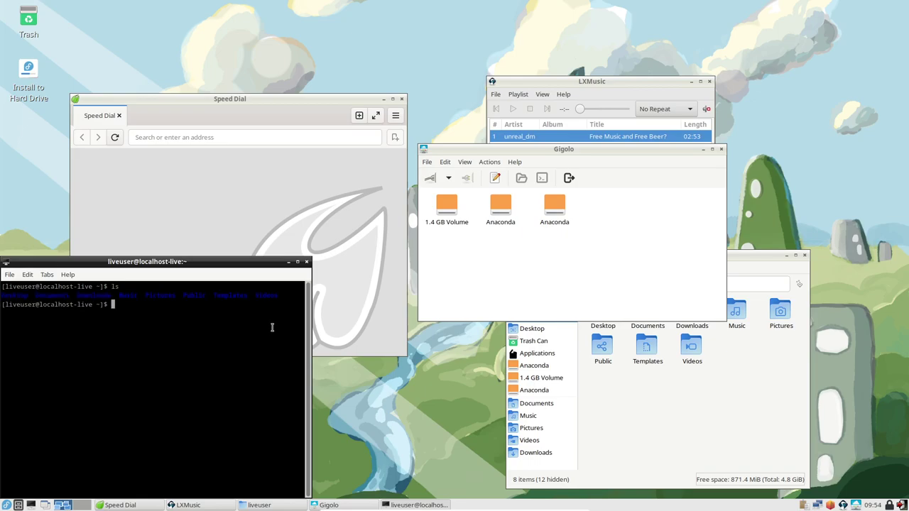
# Open a second terminal tab and switch back and forth between the two tabs
pyautogui.hotkey('ctrl', 'shift', 't')
pyautogui.hotkey('ctrl', 'pageup')
pyautogui.click(90, 292)
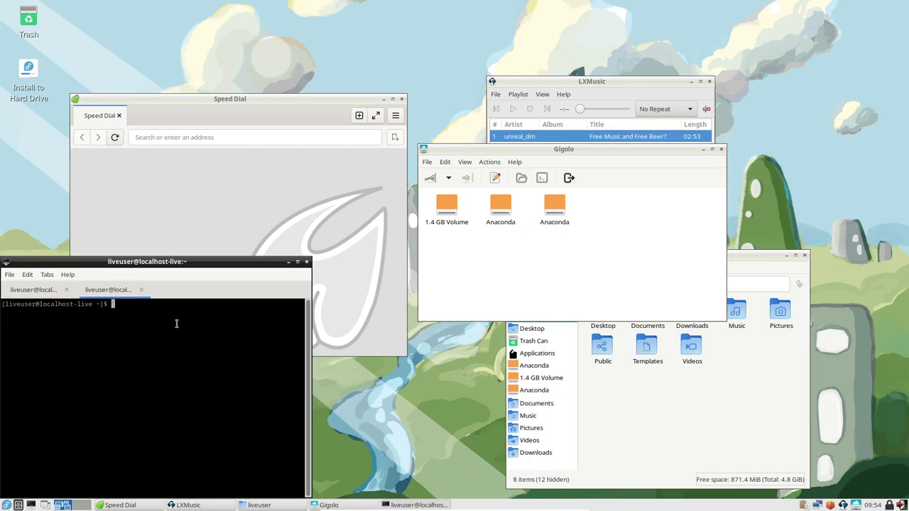
pyautogui.scroll(1, 117, 291)
pyautogui.scroll(-1, 121, 292)
pyautogui.scroll(1, 124, 294)
pyautogui.scroll(-1, 125, 295)
pyautogui.scroll(1, 125, 295)
pyautogui.scroll(-1, 125, 295)
# Launch Task Manager from the System Tools category, view the actions available for the lxtask process, and dismiss them
pyautogui.click(6, 505)
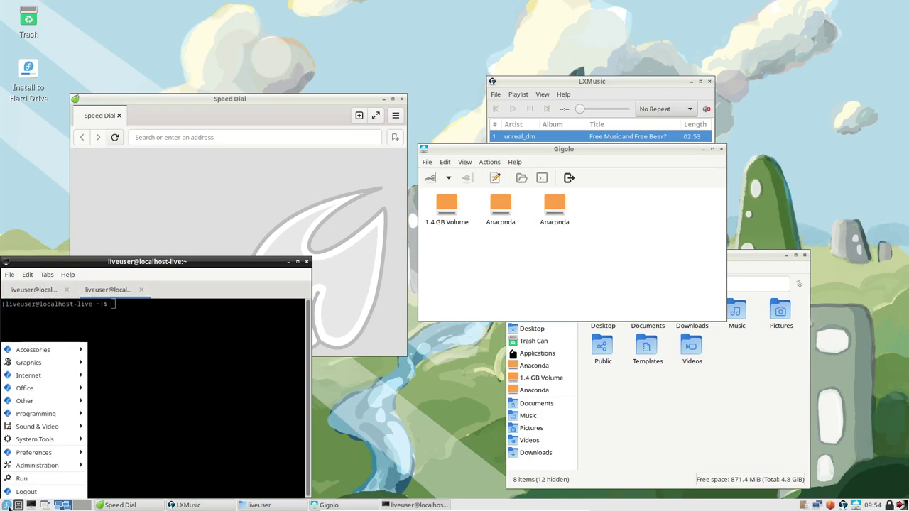
pyautogui.moveTo(55, 425)
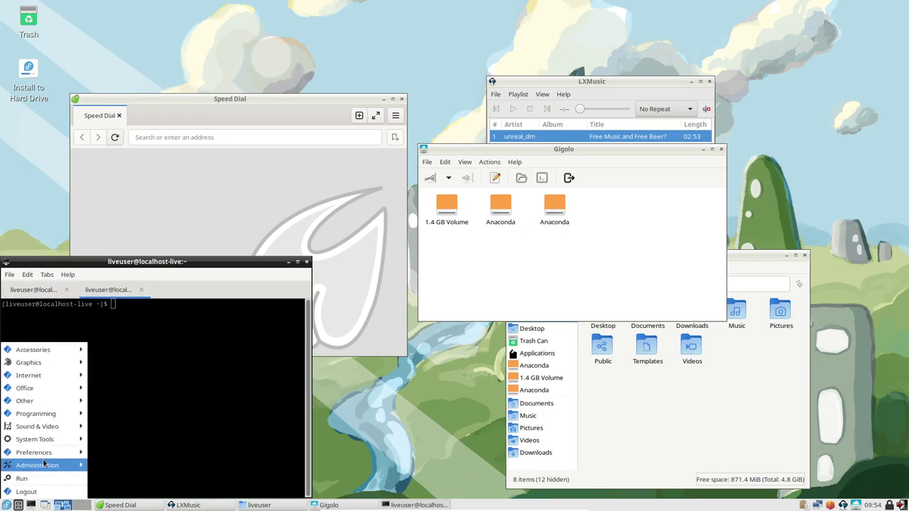
pyautogui.moveTo(57, 440)
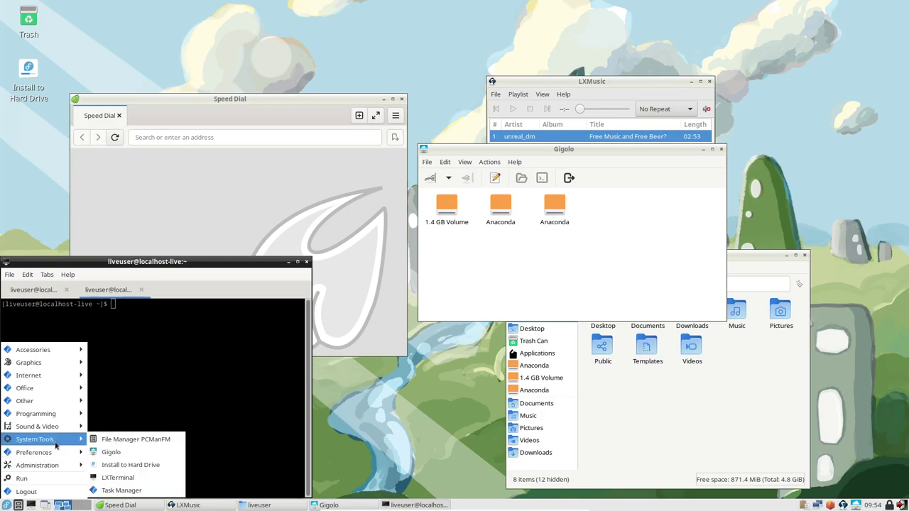
pyautogui.click(138, 490)
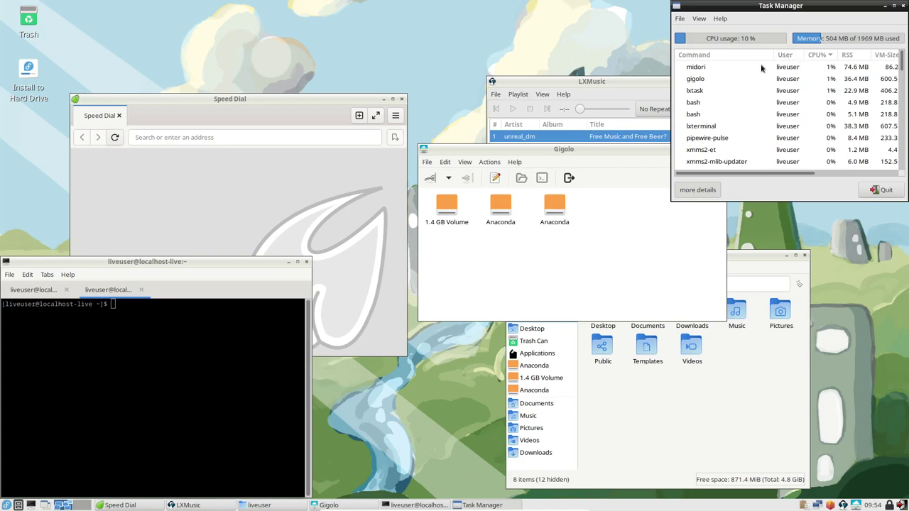
pyautogui.rightClick(707, 68)
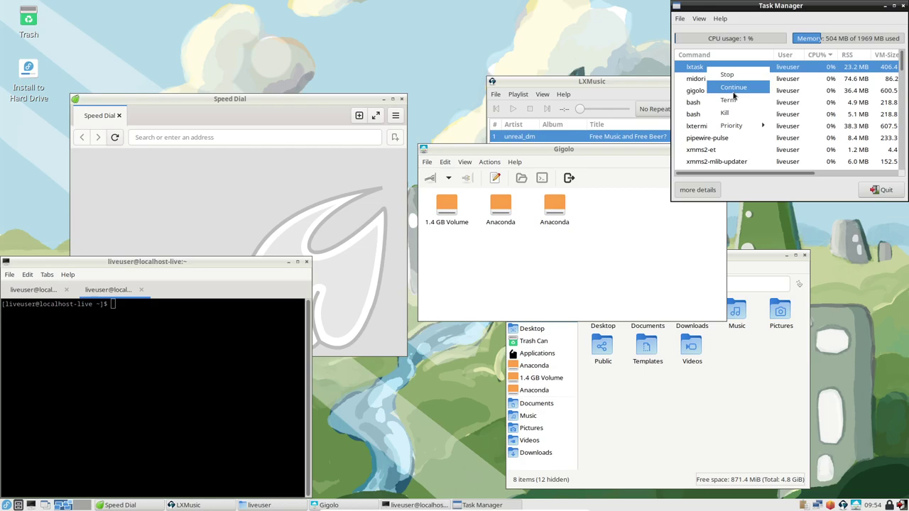
pyautogui.moveTo(739, 126)
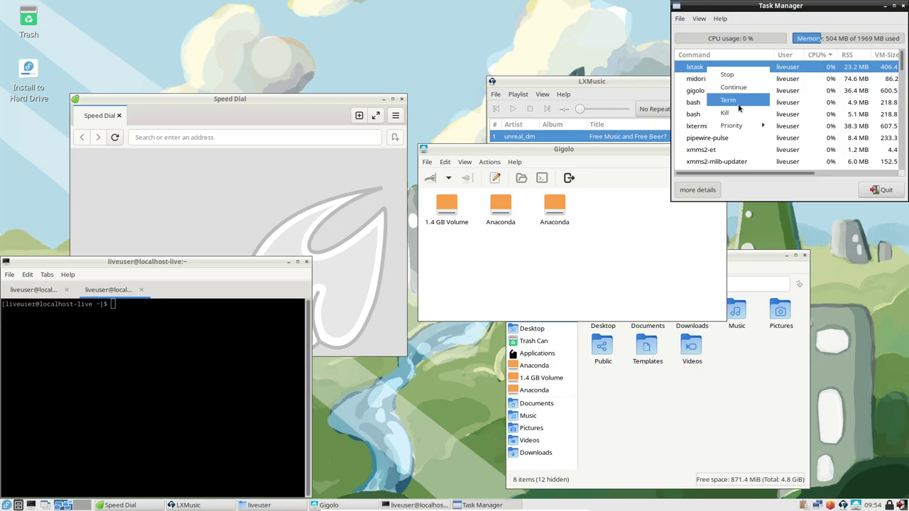
pyautogui.click(758, 191)
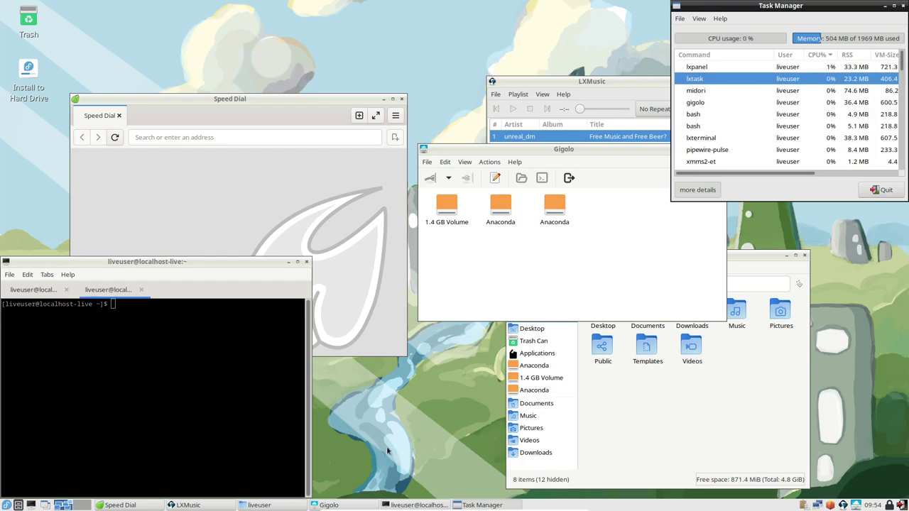
# Launch Customize Look and Feel from the Preferences category and review its widget style and color scheme options
pyautogui.click(7, 505)
pyautogui.moveTo(48, 458)
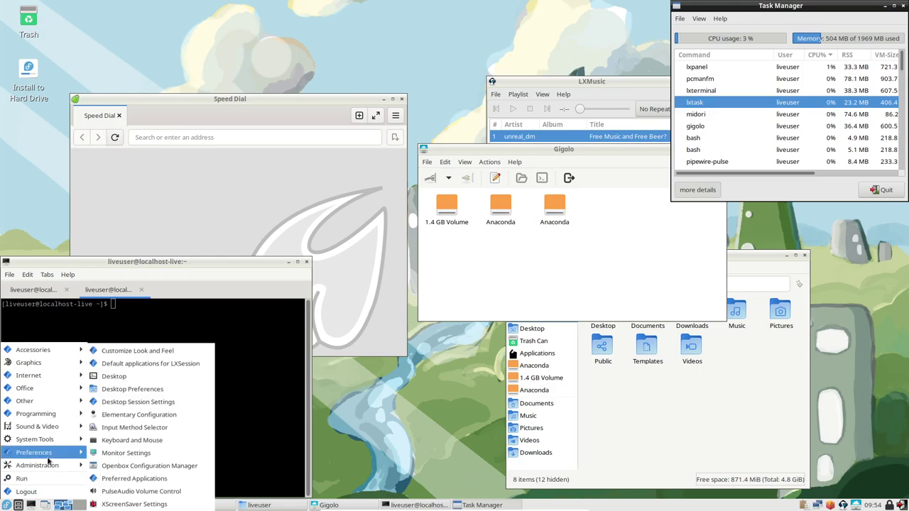
pyautogui.moveTo(46, 442)
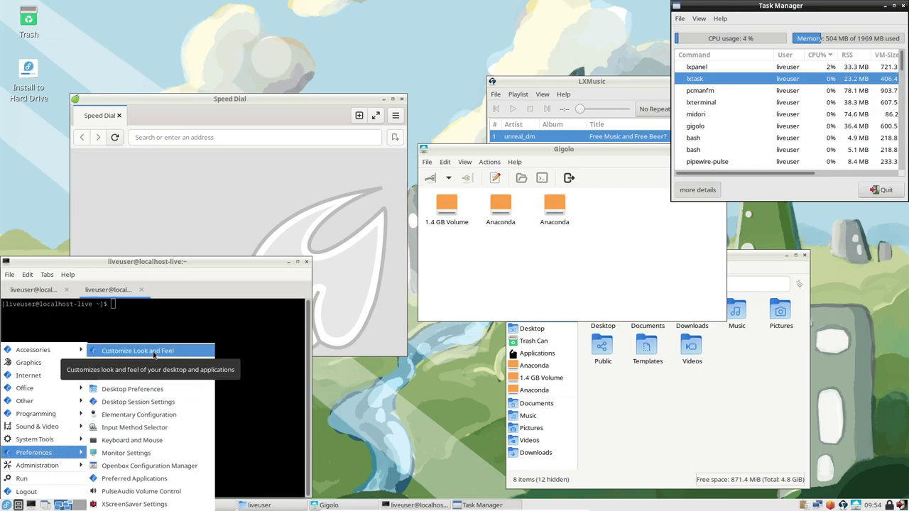
pyautogui.click(155, 350)
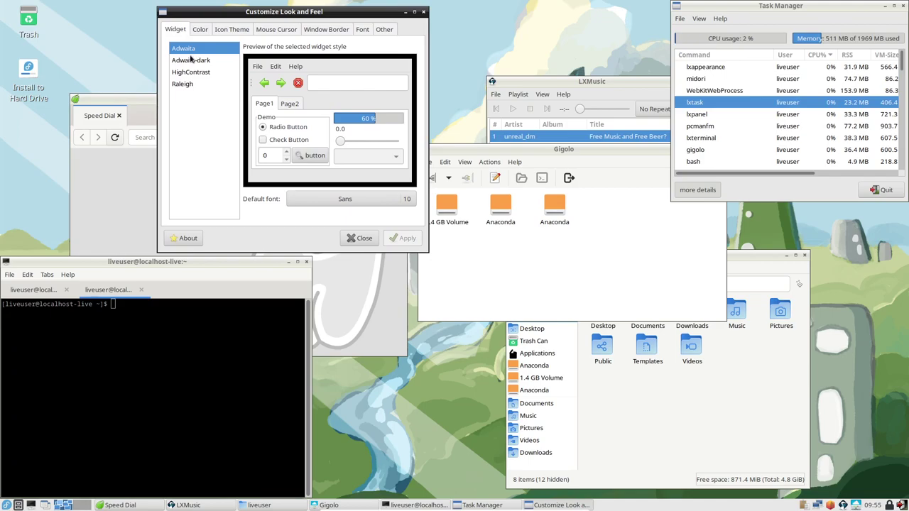
pyautogui.click(201, 30)
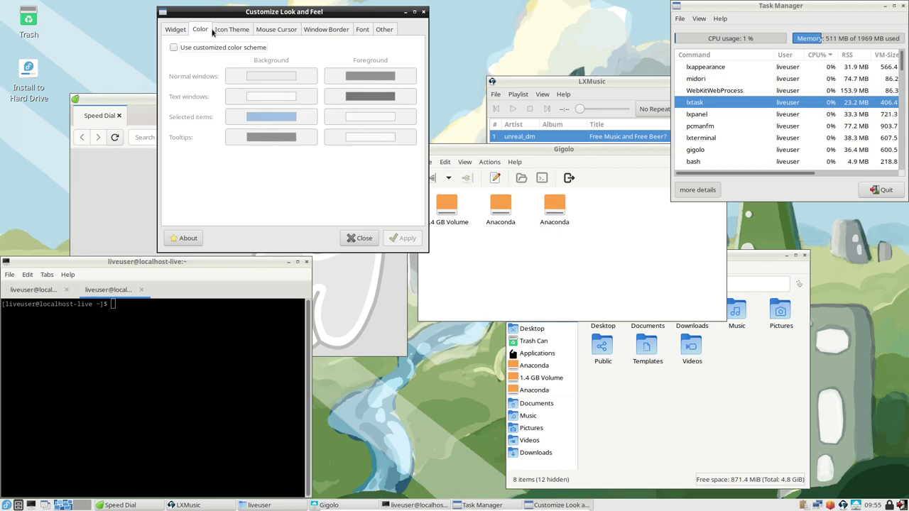
pyautogui.click(230, 32)
pyautogui.click(204, 31)
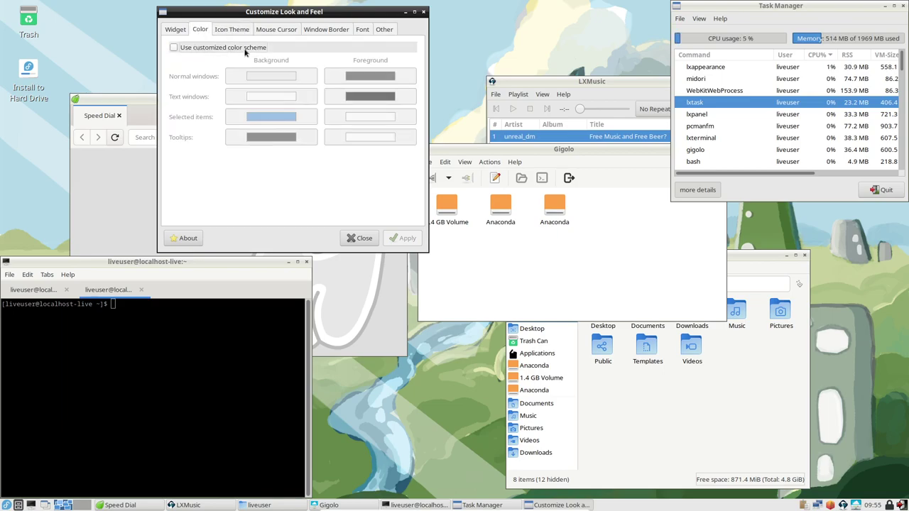
# Apply the Enlightenment-X icon theme and check how the application categories and Accessories entries look with it
pyautogui.click(232, 30)
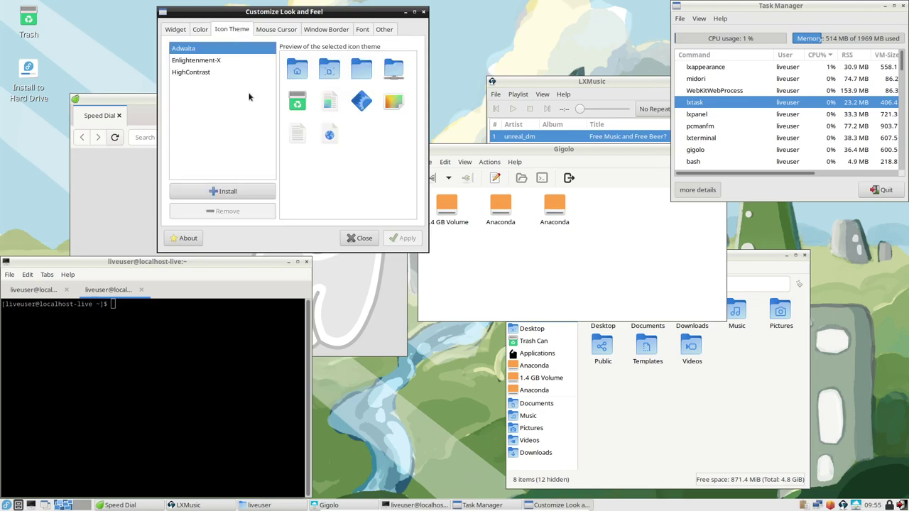
pyautogui.click(220, 63)
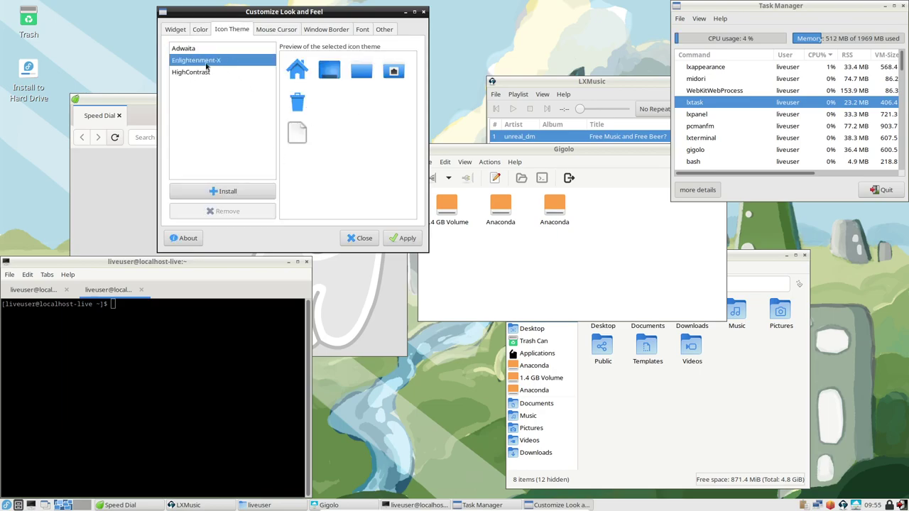
pyautogui.click(402, 239)
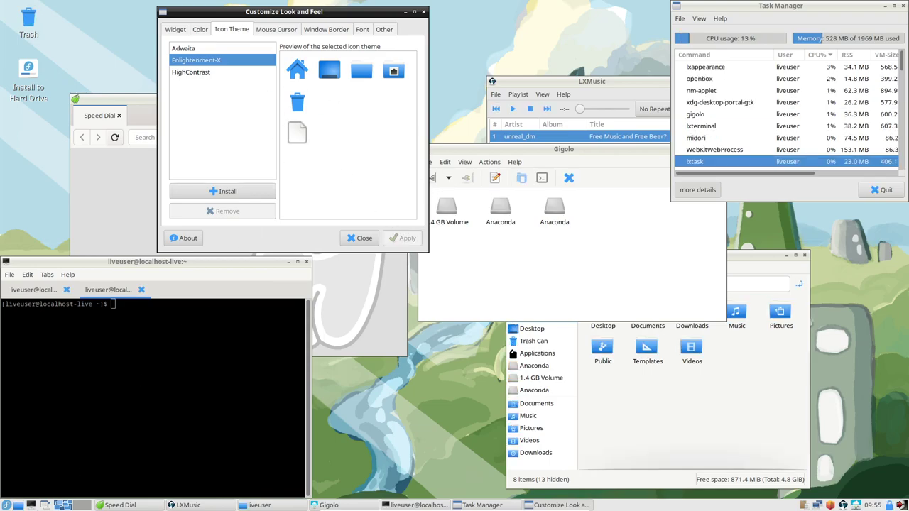
pyautogui.click(6, 505)
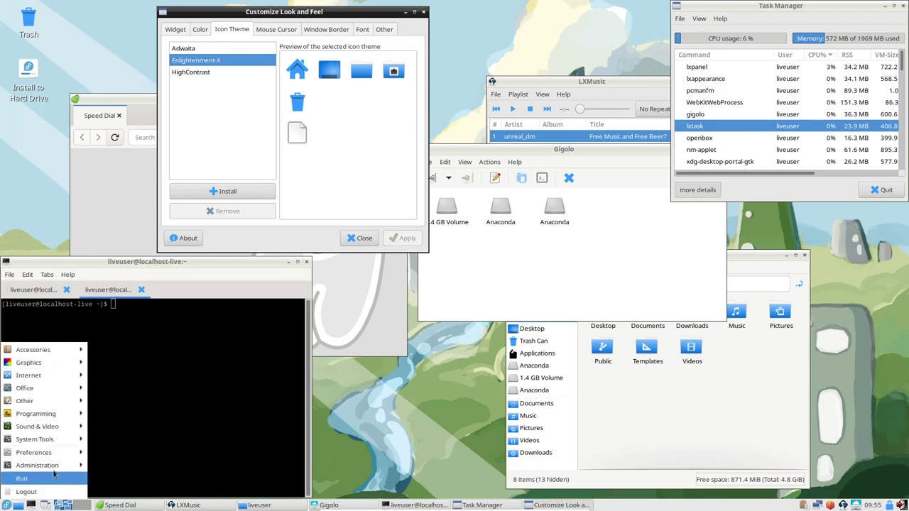
pyautogui.moveTo(53, 350)
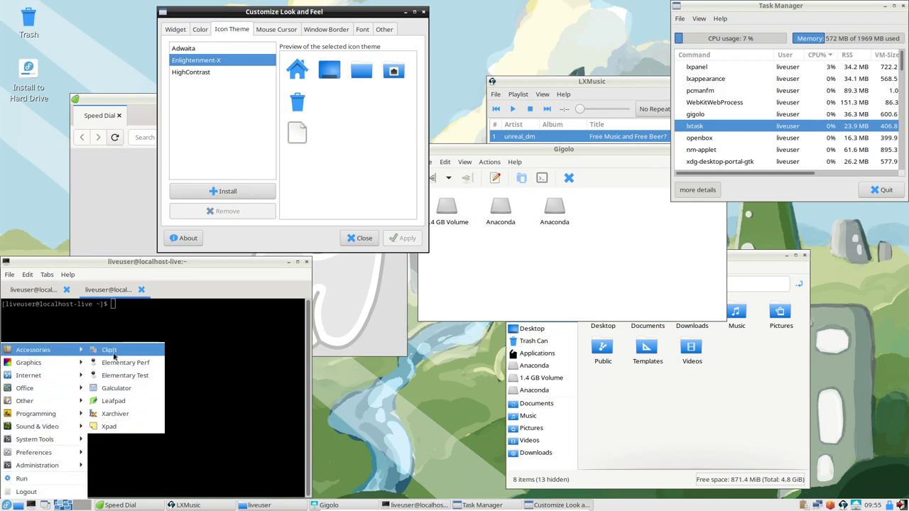
pyautogui.click(282, 248)
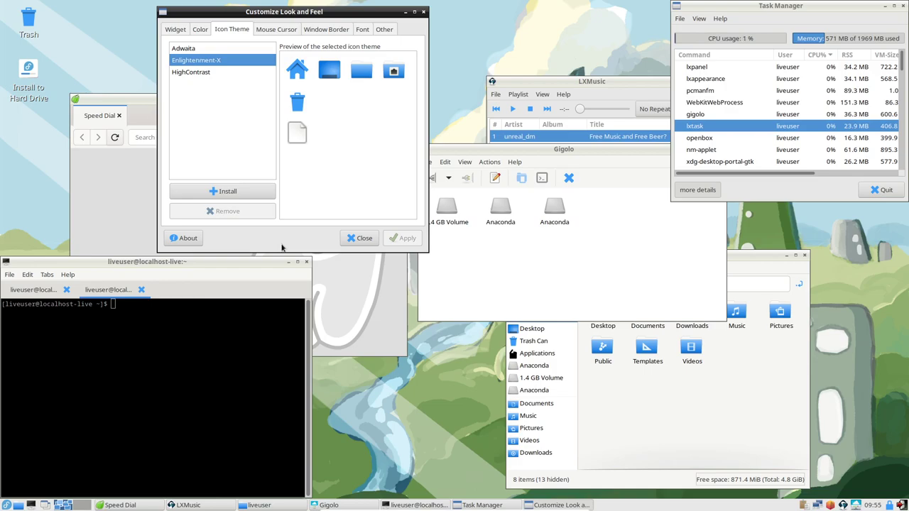
# View the mouse cursor themes, preview several window border themes, and apply Clearlooks as the window border
pyautogui.click(276, 28)
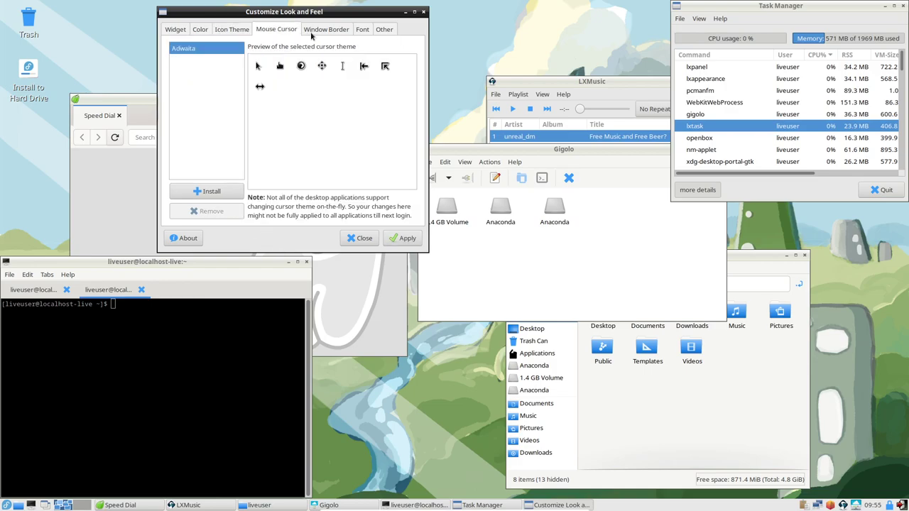
pyautogui.click(321, 33)
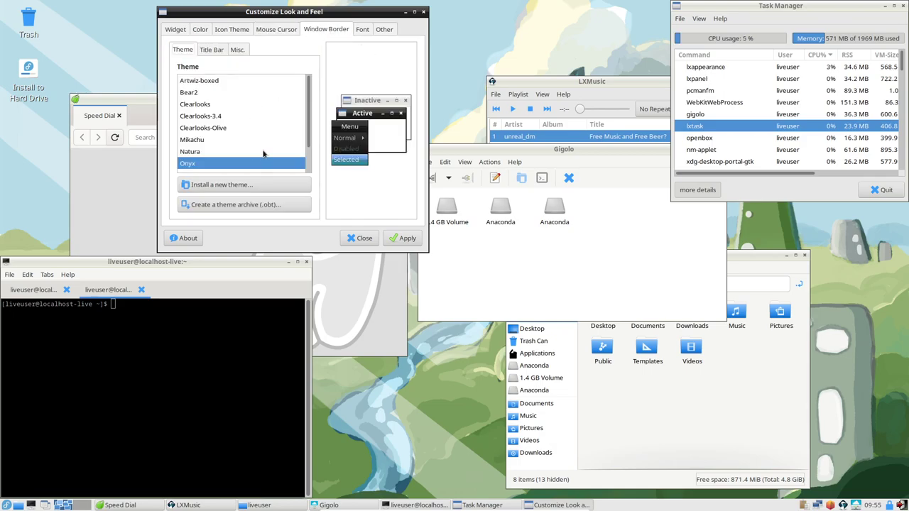
pyautogui.click(241, 81)
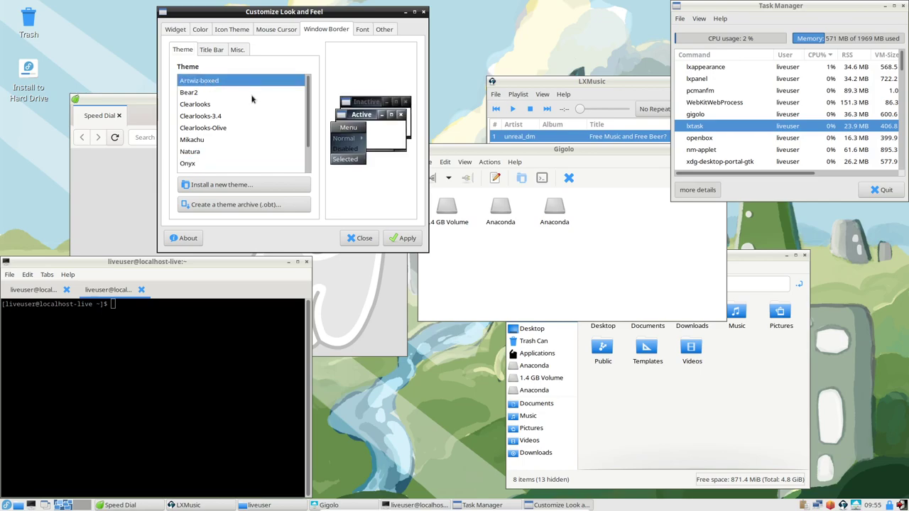
pyautogui.click(205, 93)
pyautogui.click(225, 118)
pyautogui.click(208, 106)
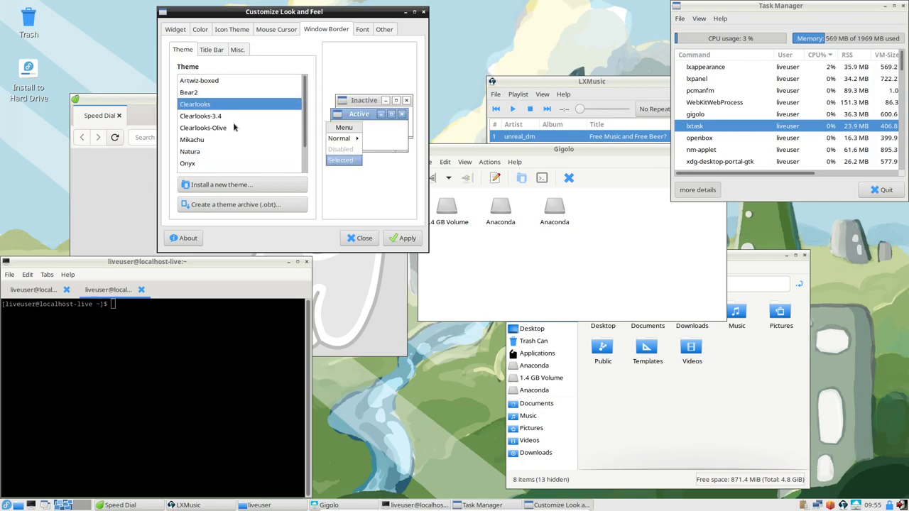
pyautogui.click(402, 237)
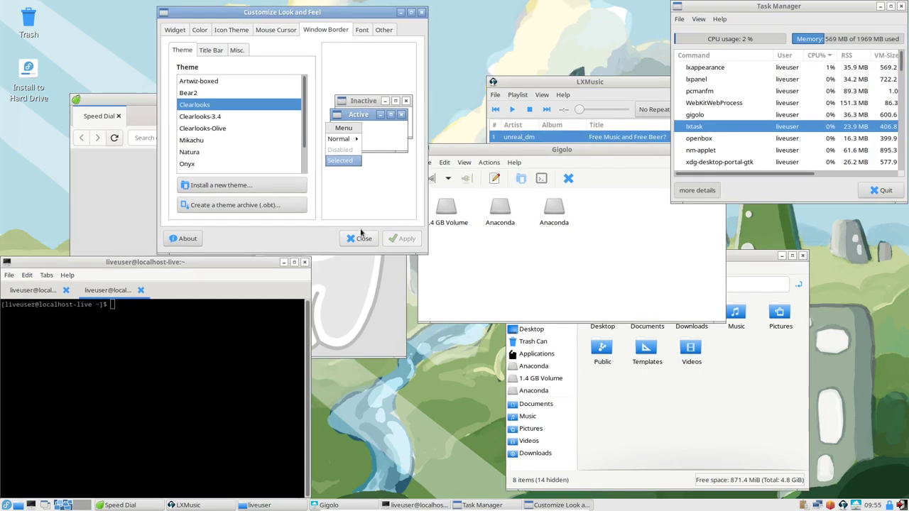
# Review the font rendering and other interface options, and close Customize Look and Feel
pyautogui.click(362, 30)
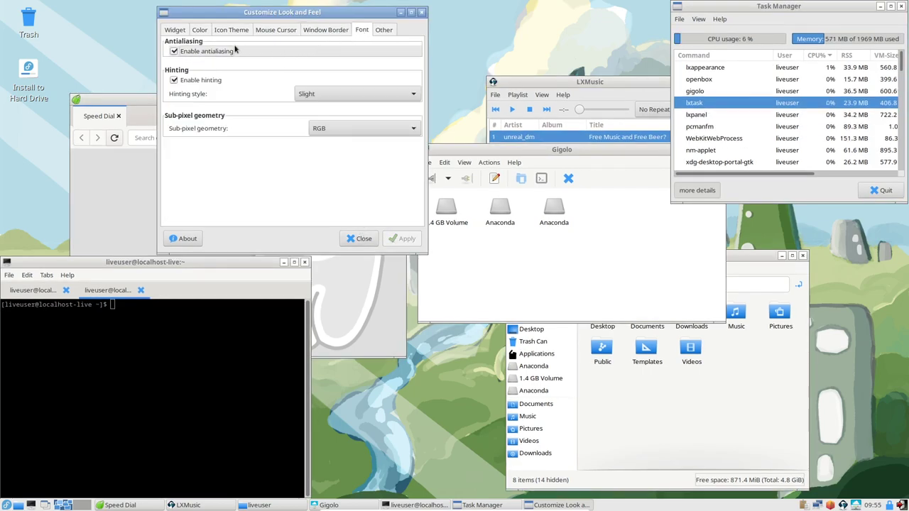
pyautogui.click(383, 30)
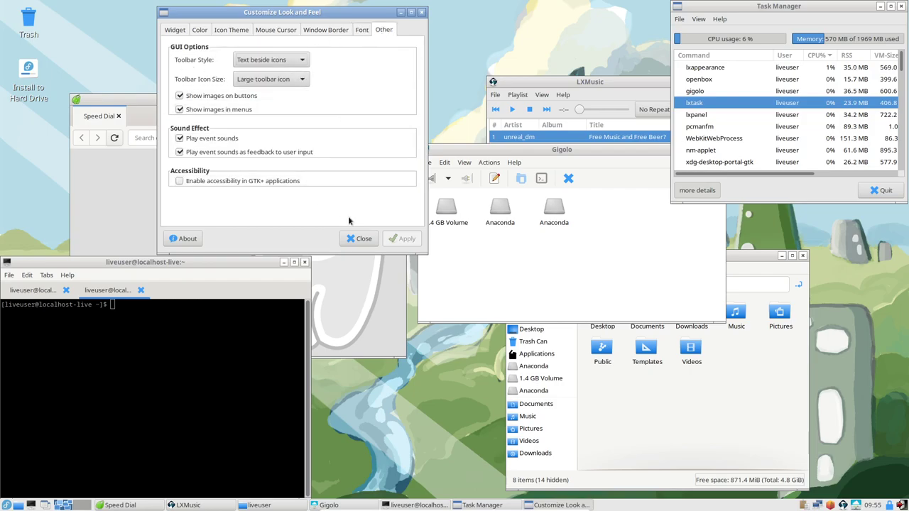
pyautogui.click(357, 238)
# Launch Desktop Preferences and look through its Desktop Icons and Advanced settings, returning to Appearance
pyautogui.click(12, 505)
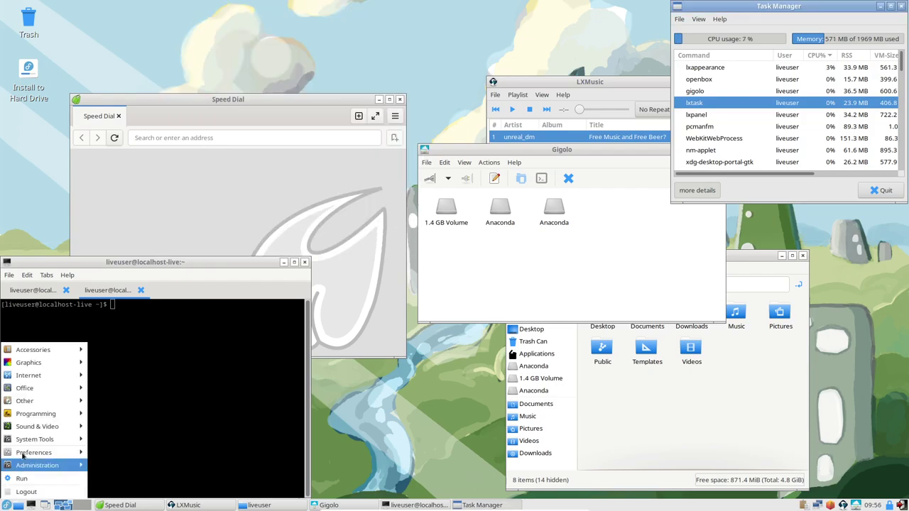
pyautogui.moveTo(49, 454)
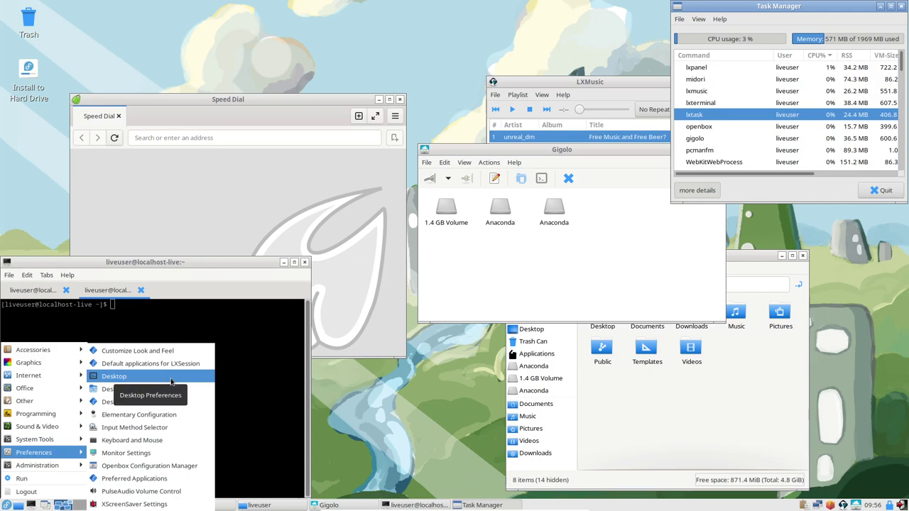
pyautogui.click(174, 389)
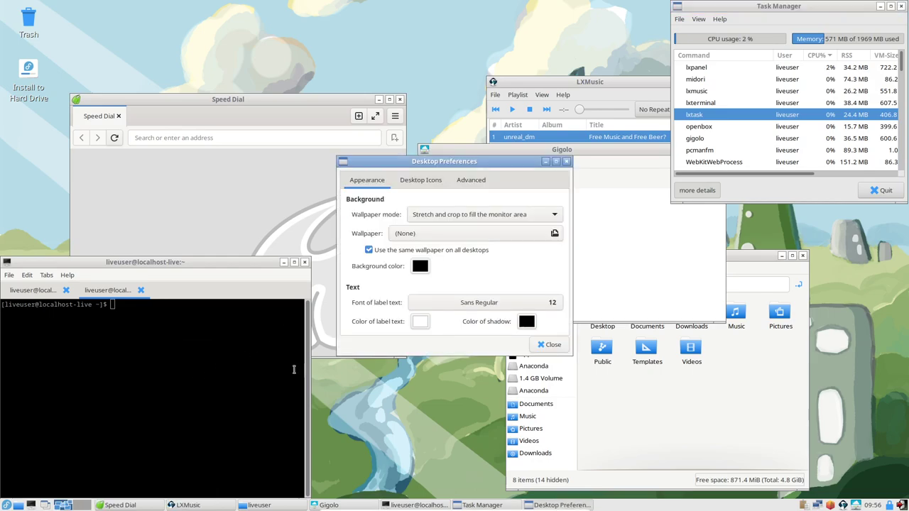
pyautogui.click(420, 180)
pyautogui.click(470, 181)
pyautogui.click(383, 181)
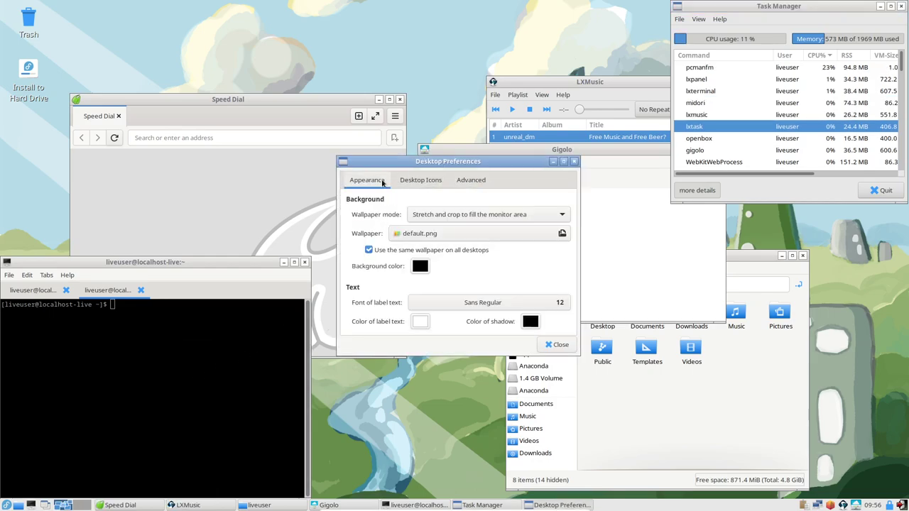
# Launch Elementary Configuration, move its window over the desktop's center, view its theme settings, and close it
pyautogui.click(6, 505)
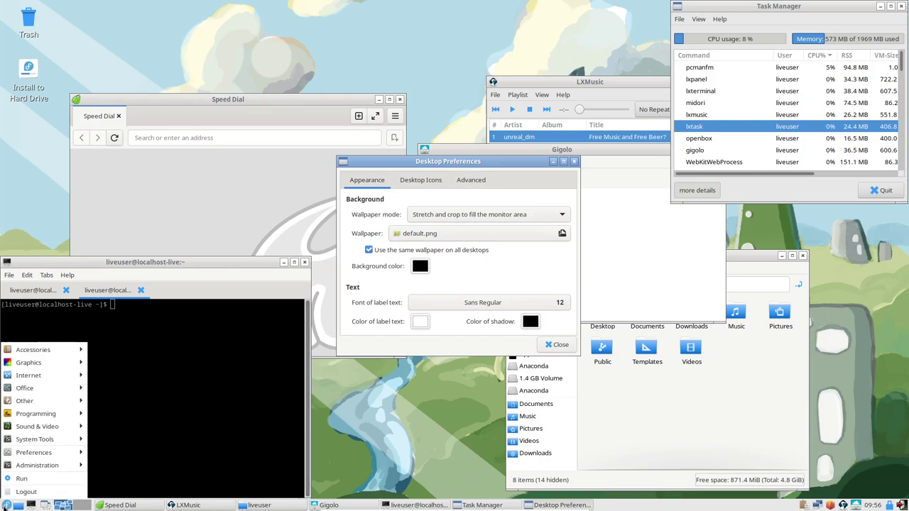
pyautogui.moveTo(58, 458)
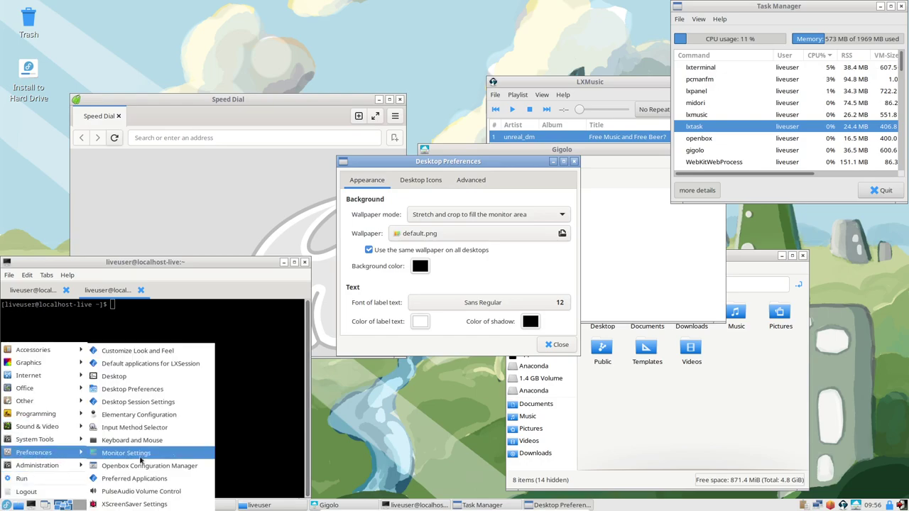
pyautogui.click(178, 420)
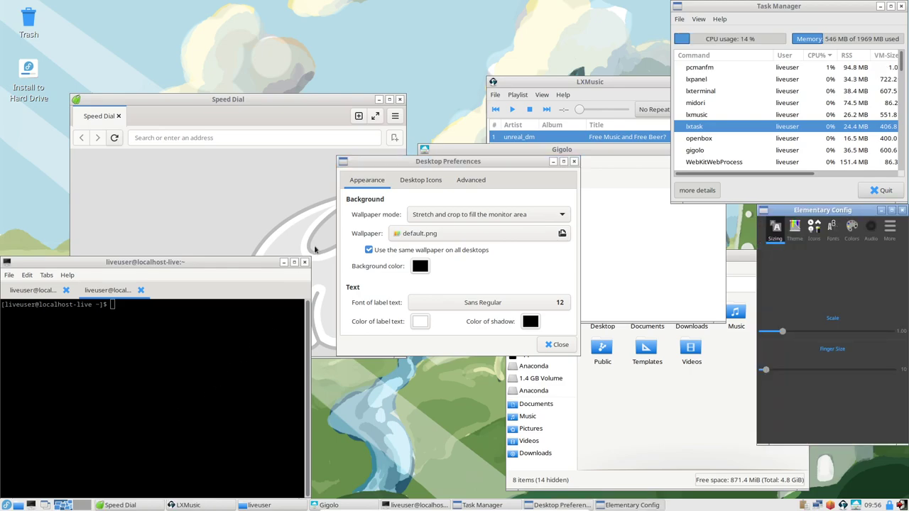
pyautogui.moveTo(820, 215); pyautogui.dragTo(410, 110)
pyautogui.click(480, 149)
pyautogui.click(421, 124)
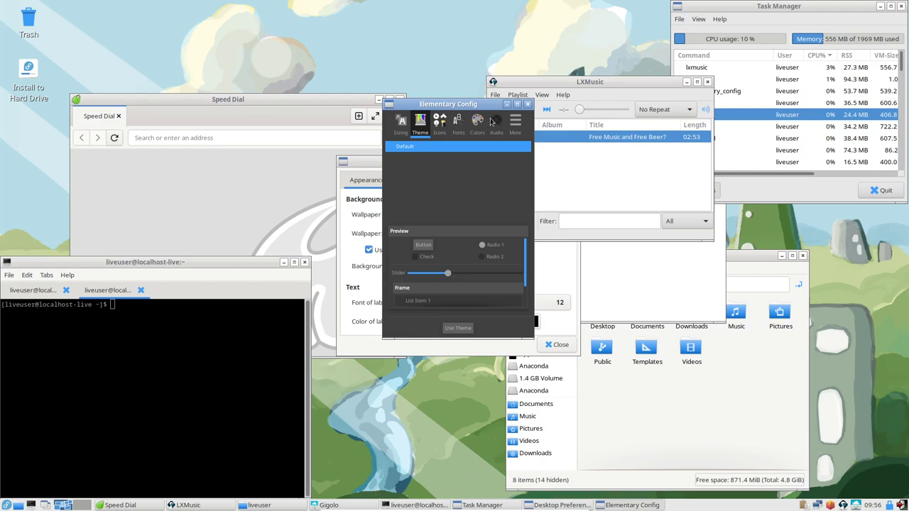
pyautogui.moveTo(501, 122); pyautogui.dragTo(465, 69)
pyautogui.click(463, 63)
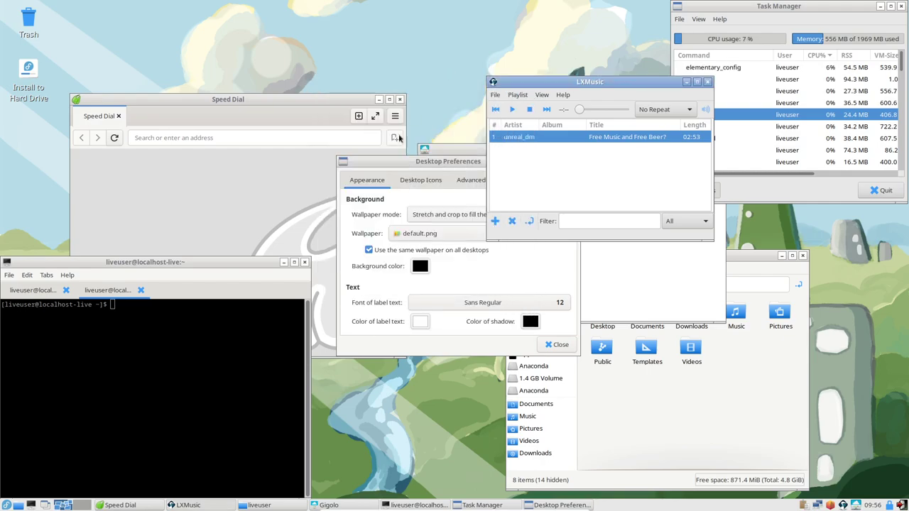
# Launch Input Method Selector, set the input method to Use IBus (recommended), and close it
pyautogui.click(5, 505)
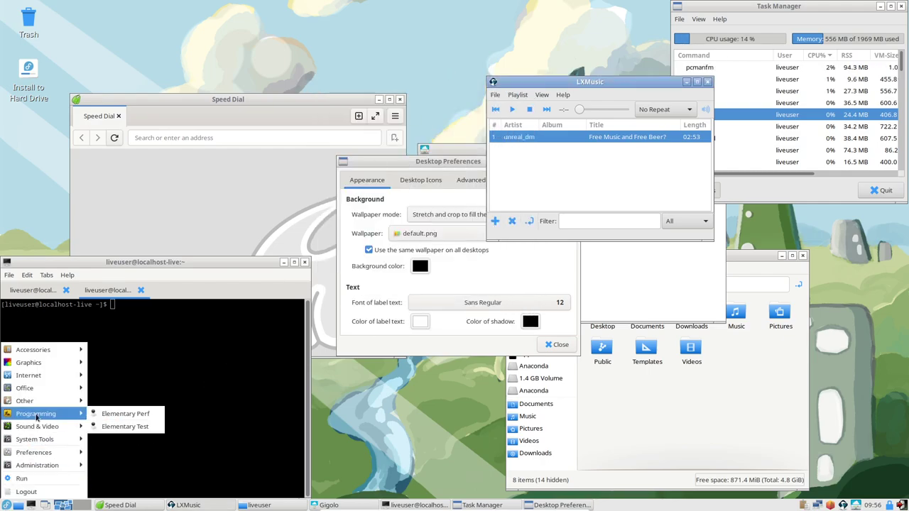
pyautogui.moveTo(42, 452)
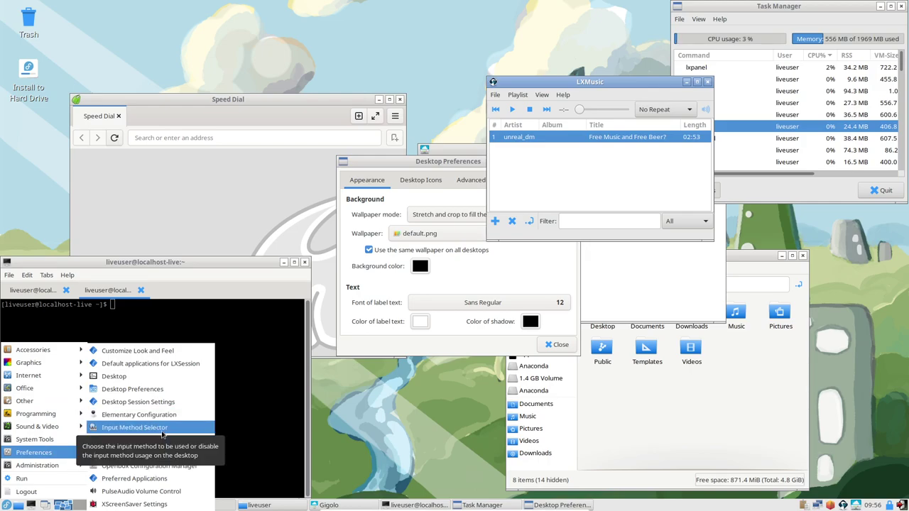
pyautogui.click(162, 427)
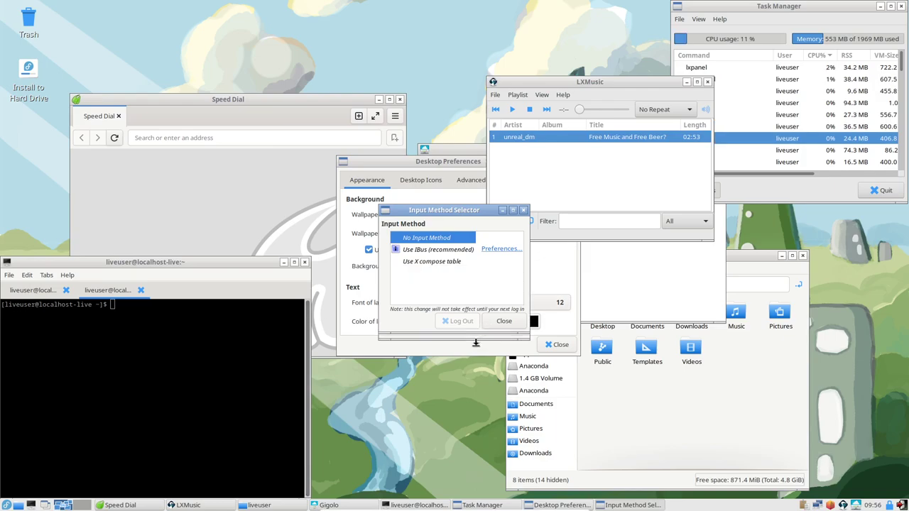
pyautogui.moveTo(449, 213); pyautogui.dragTo(374, 138)
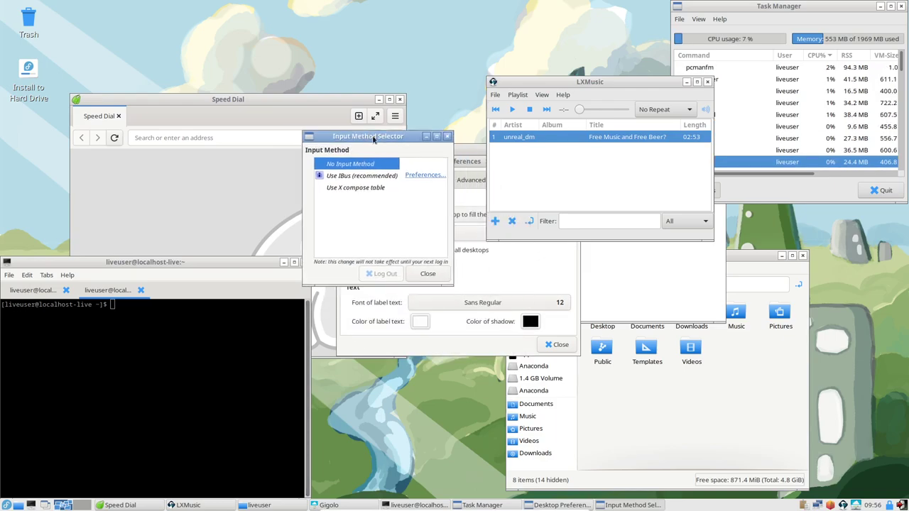
pyautogui.click(353, 176)
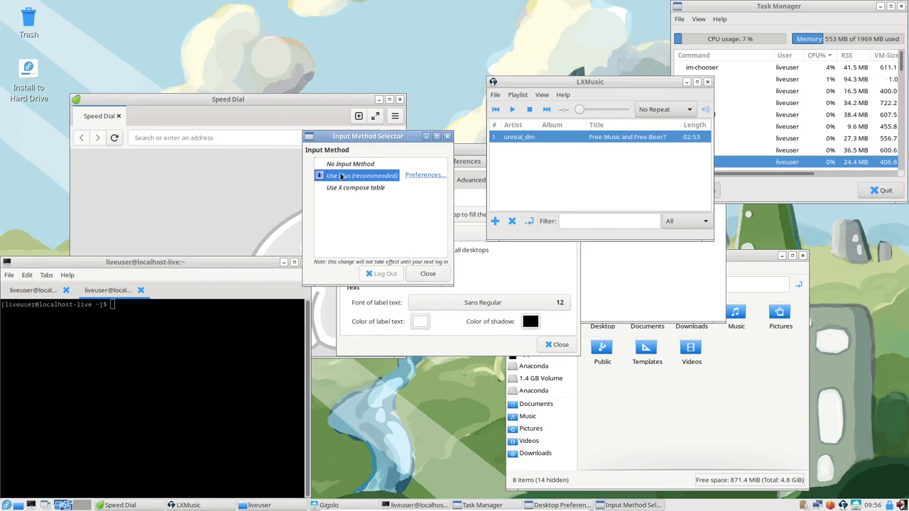
pyautogui.click(427, 273)
# Launch Openbox Configuration Manager from the Preferences category to view its window themes
pyautogui.click(6, 505)
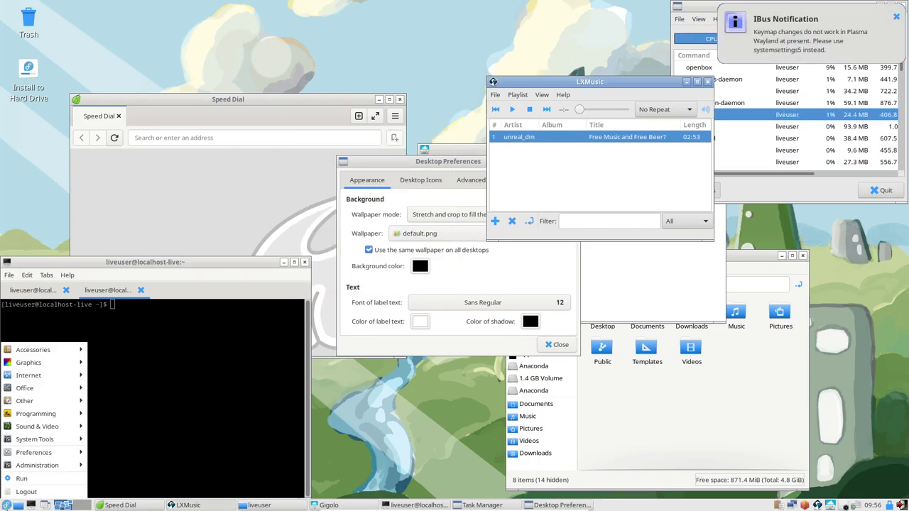
pyautogui.moveTo(64, 439)
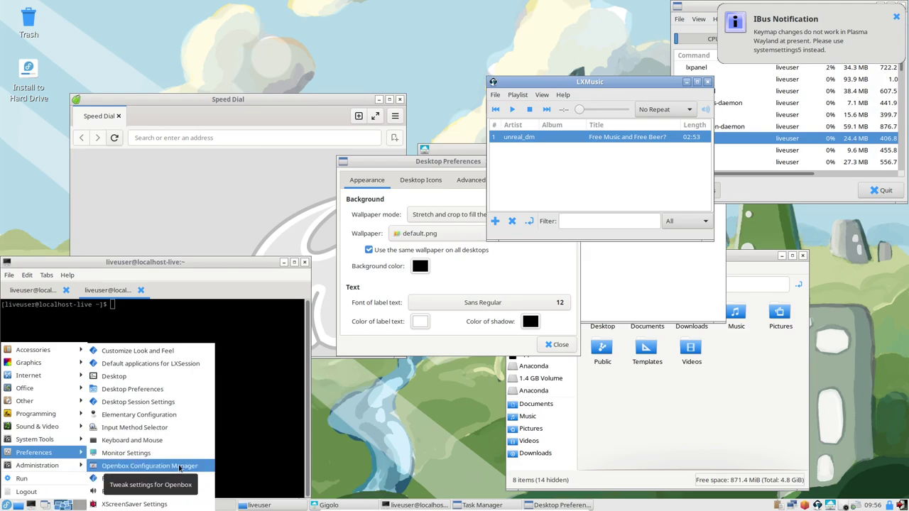
pyautogui.click(159, 467)
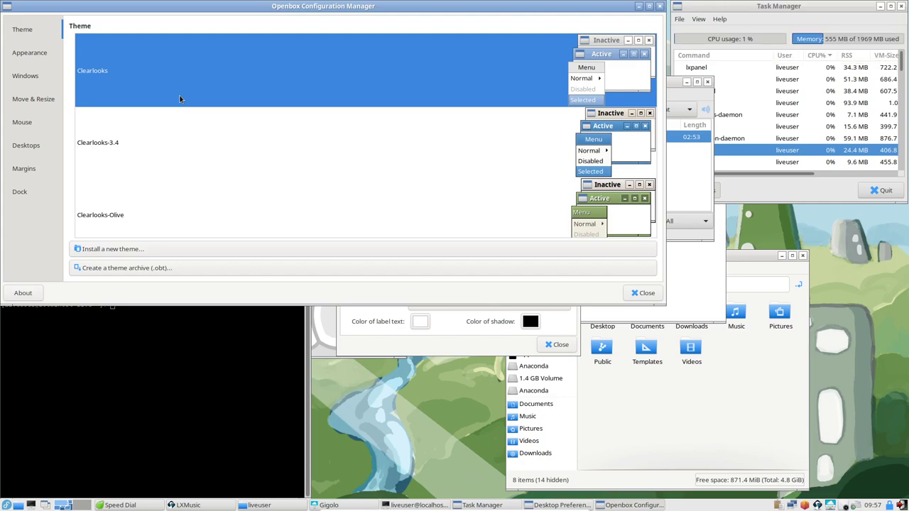
# Move the Openbox Configuration Manager window fully into view, look through its settings pages from Appearance to Dock, and return to Theme
pyautogui.moveTo(374, 7); pyautogui.dragTo(386, 29)
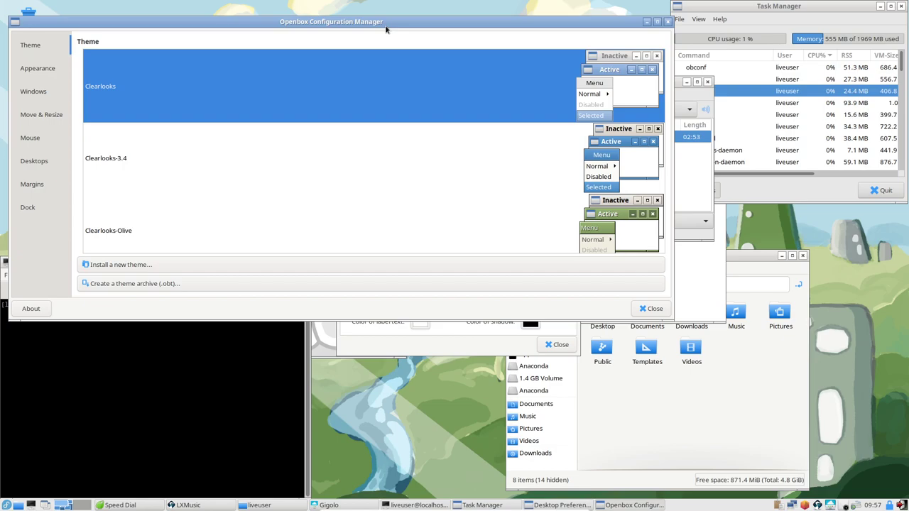
pyautogui.click(41, 70)
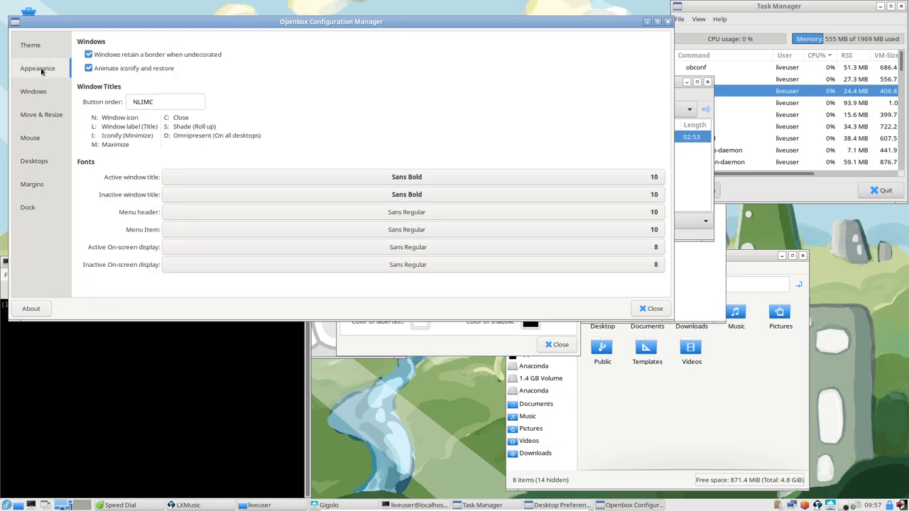
pyautogui.click(31, 92)
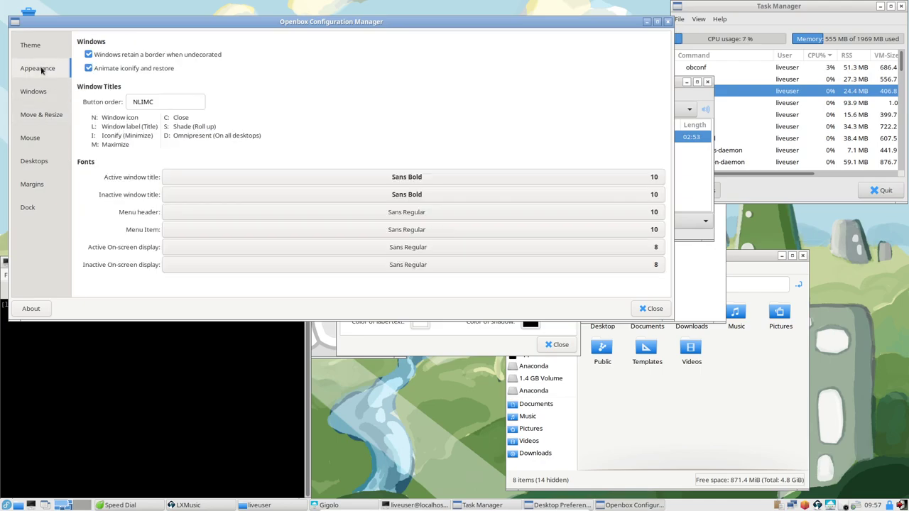
pyautogui.click(35, 91)
pyautogui.click(38, 67)
pyautogui.click(43, 96)
pyautogui.click(39, 68)
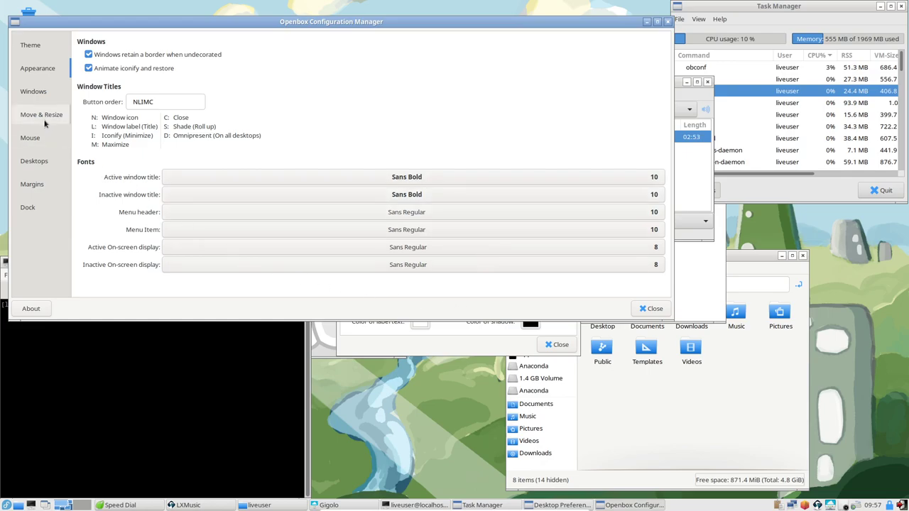
pyautogui.click(31, 137)
pyautogui.click(34, 162)
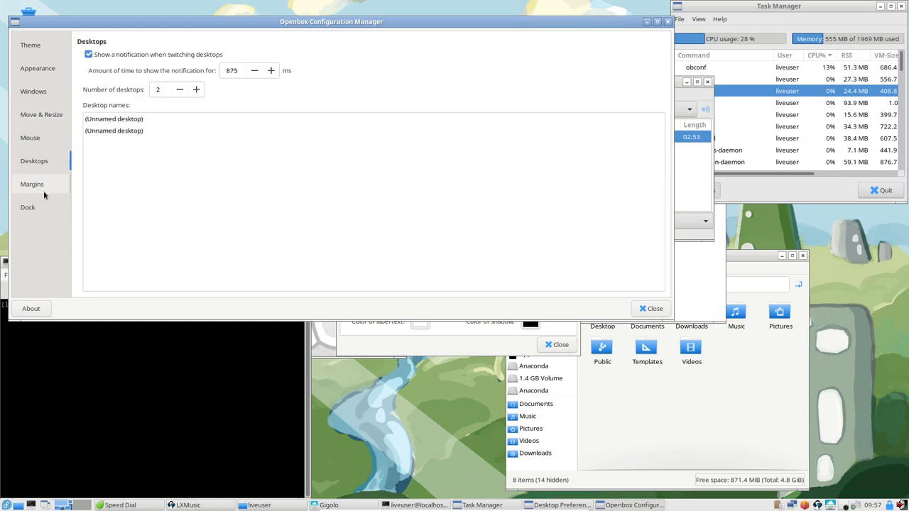
pyautogui.click(36, 186)
pyautogui.click(28, 207)
pyautogui.click(31, 45)
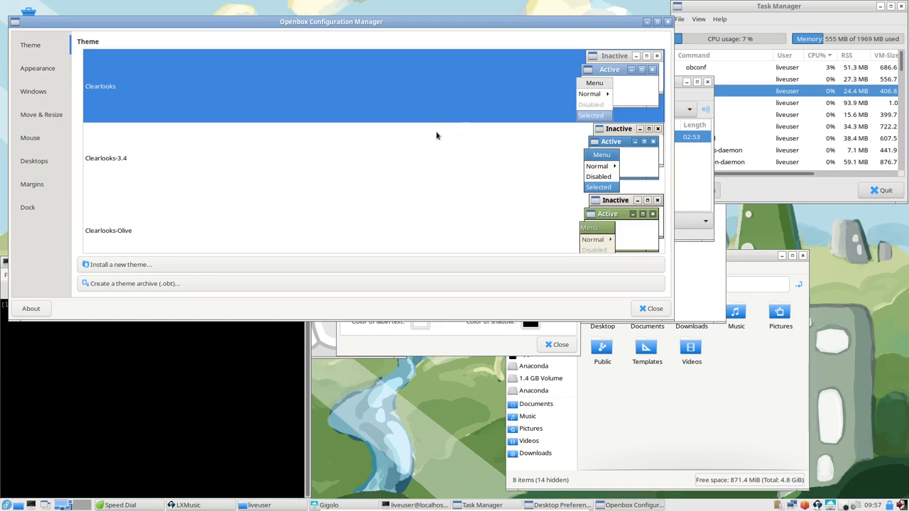
# Browse the window themes and try out Bear2, Clearlooks and Clearlooks-3.4 in turn
pyautogui.scroll(-5, 612, 121)
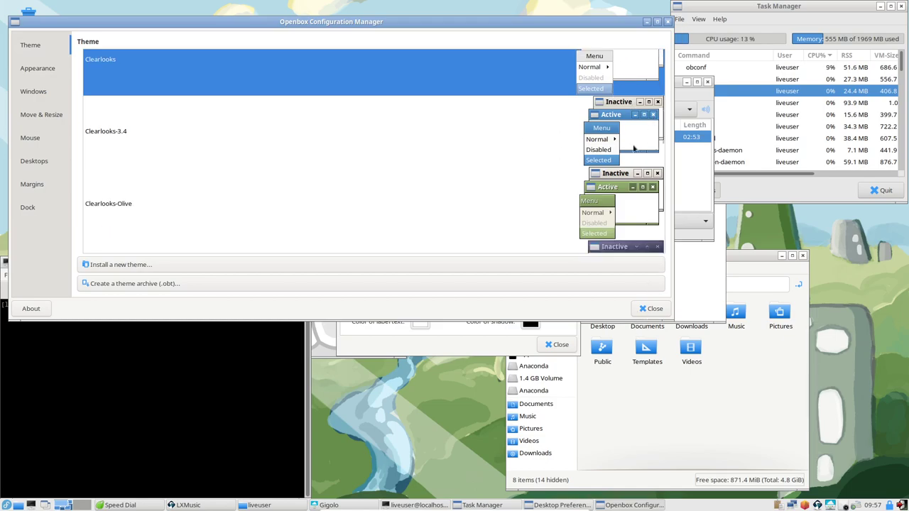
pyautogui.scroll(10, 589, 140)
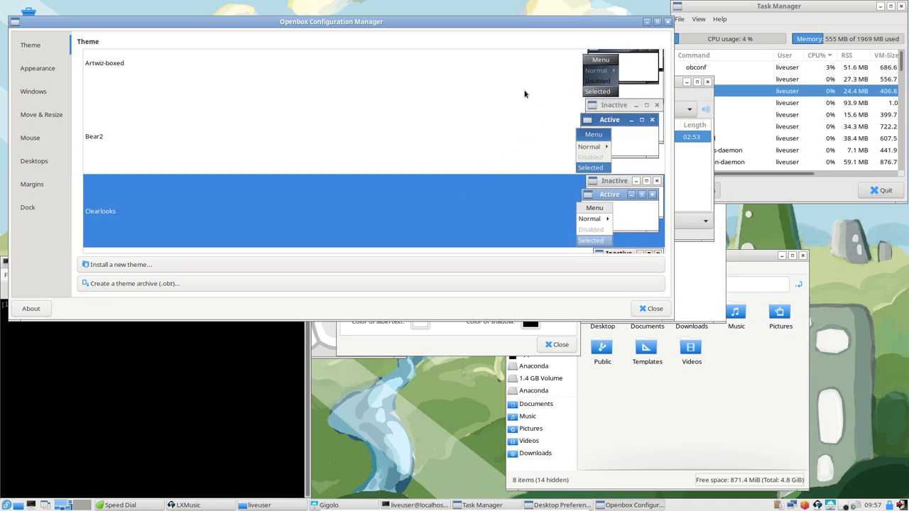
pyautogui.click(617, 140)
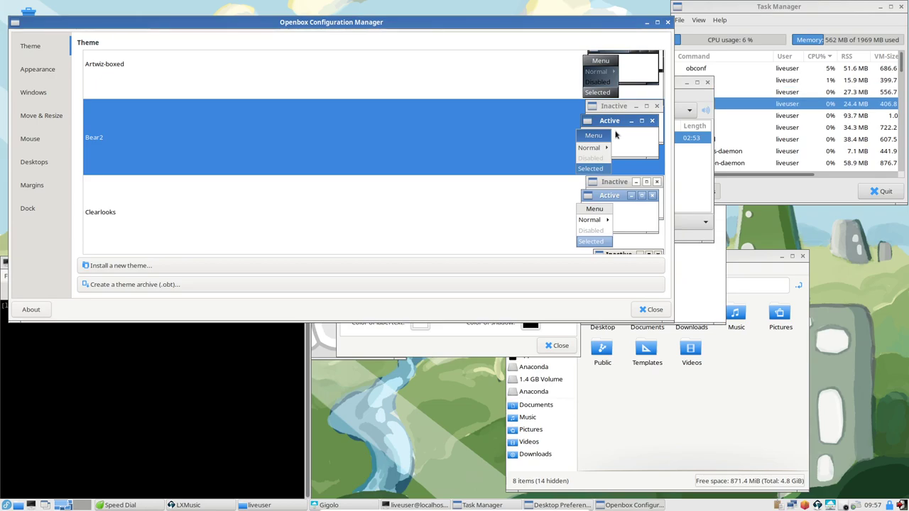
pyautogui.click(628, 204)
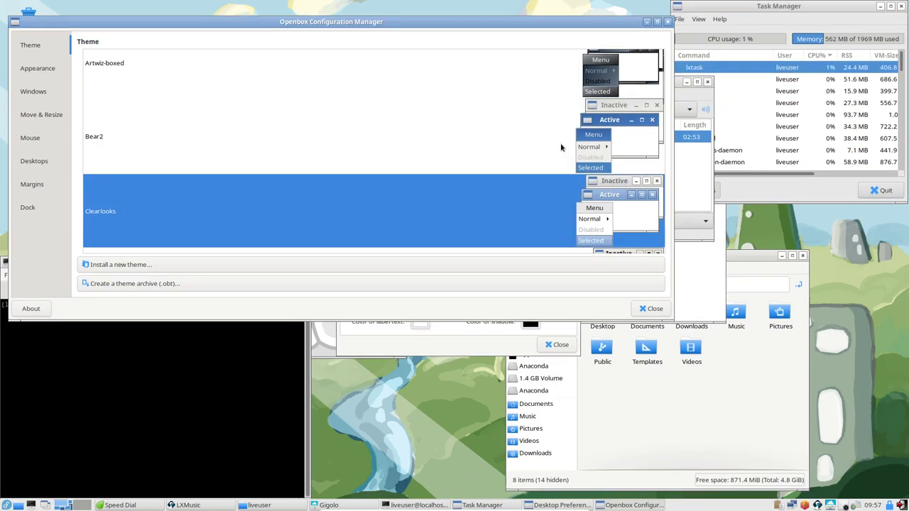
pyautogui.scroll(-1, 561, 146)
pyautogui.press('Down')
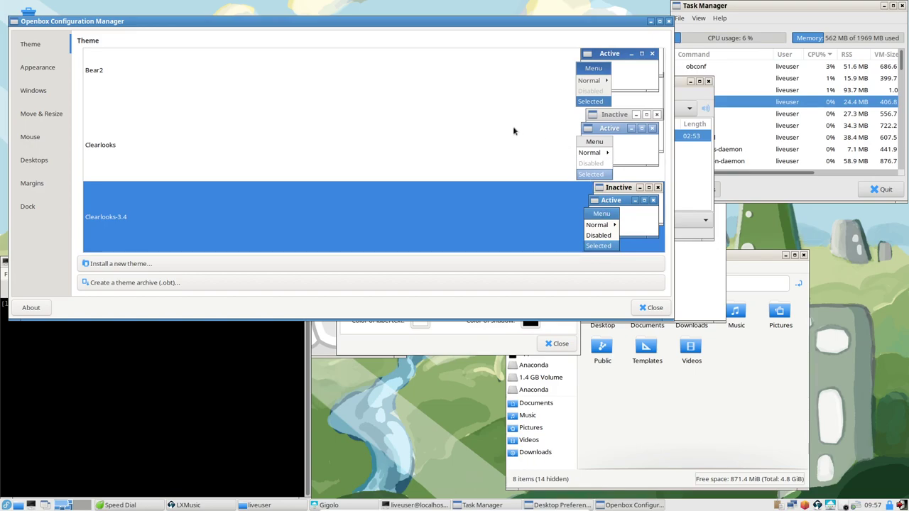
# Compare the Mikachu and Clearlooks-Olive window themes, apply Mikachu, and close Openbox Configuration Manager
pyautogui.scroll(-2, 513, 126)
pyautogui.scroll(-1, 527, 143)
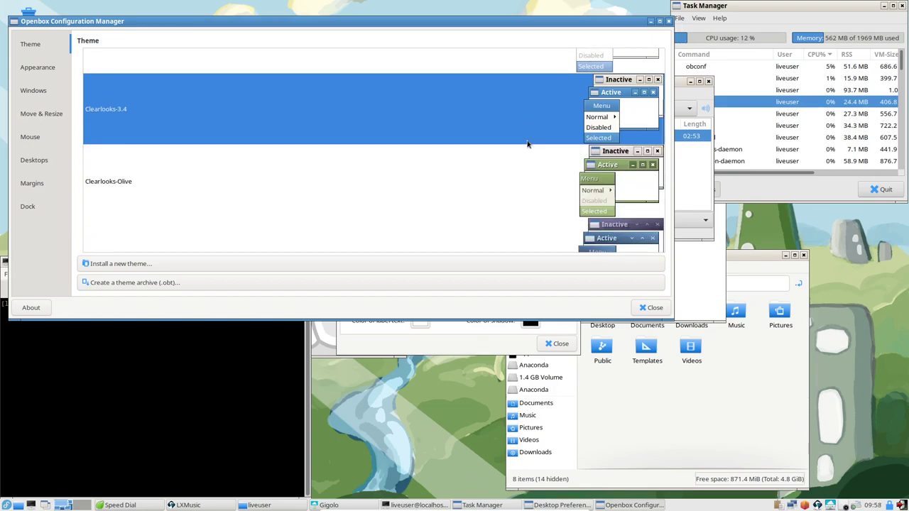
pyautogui.scroll(-2, 528, 139)
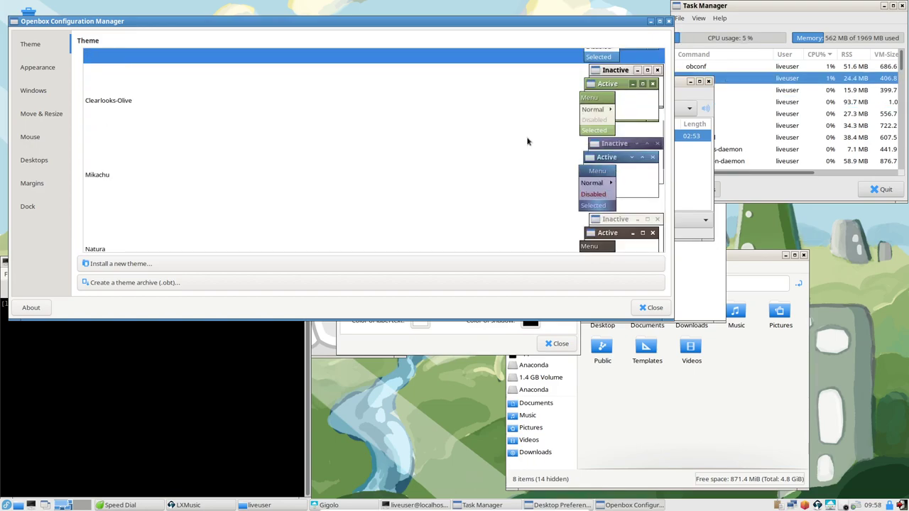
pyautogui.scroll(-1, 635, 167)
pyautogui.click(634, 169)
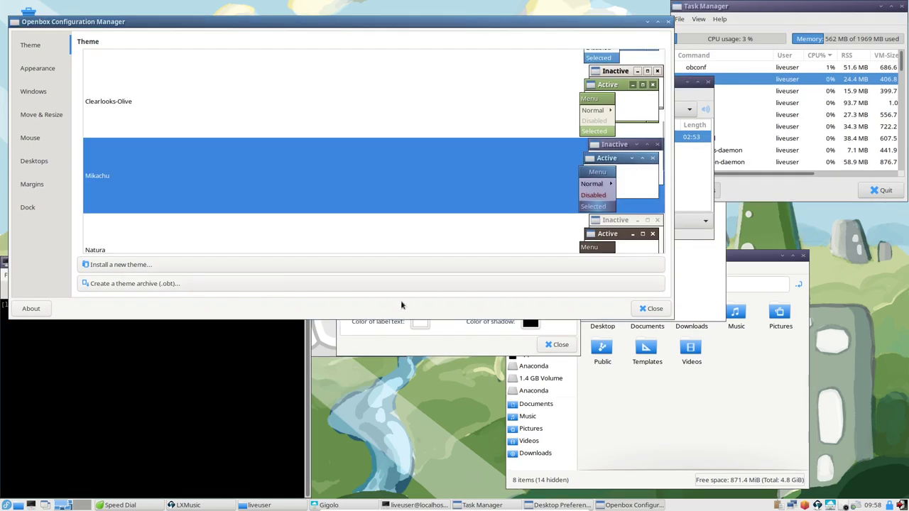
pyautogui.click(617, 129)
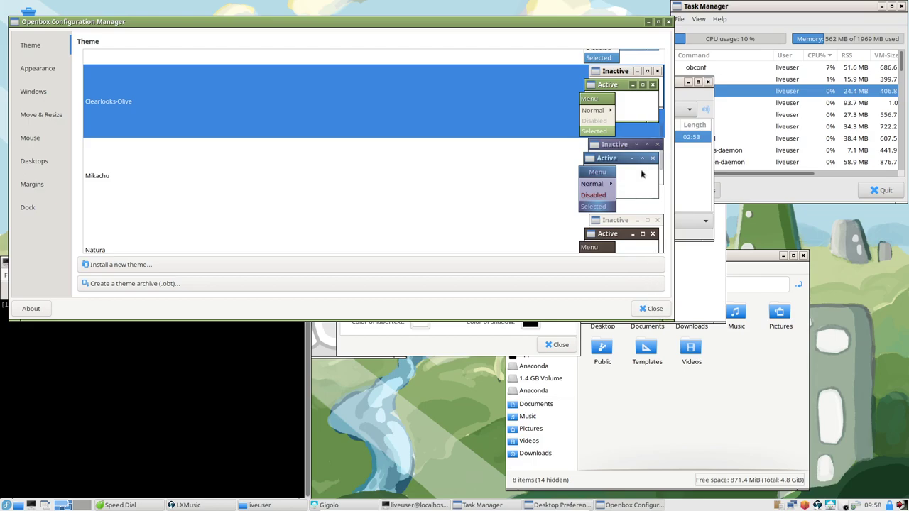
pyautogui.click(634, 199)
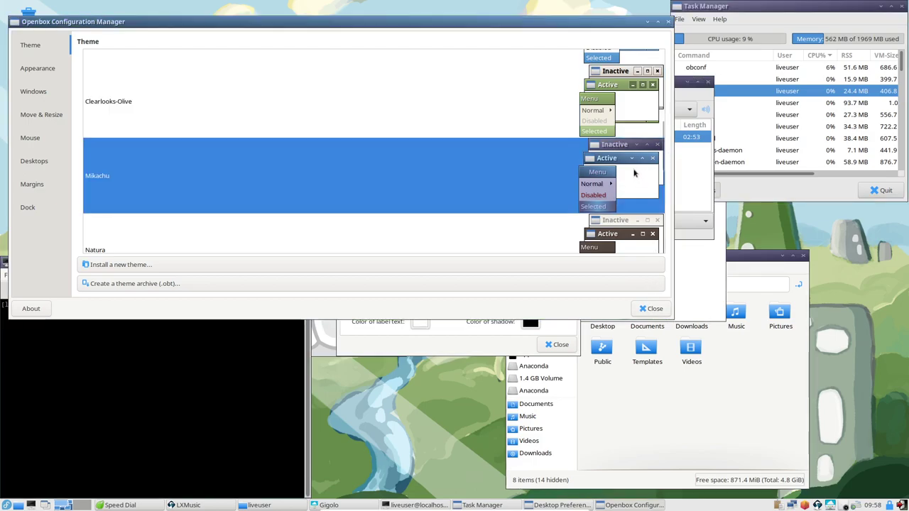
pyautogui.click(654, 309)
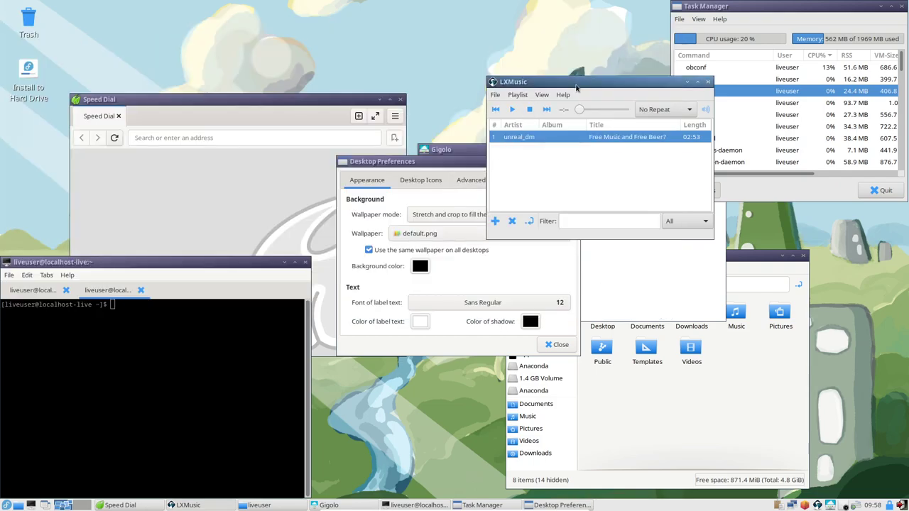
# Move the LXMusic window clear of Task Manager and launch Preferred Applications from the Preferences category
pyautogui.moveTo(572, 87); pyautogui.dragTo(527, 61)
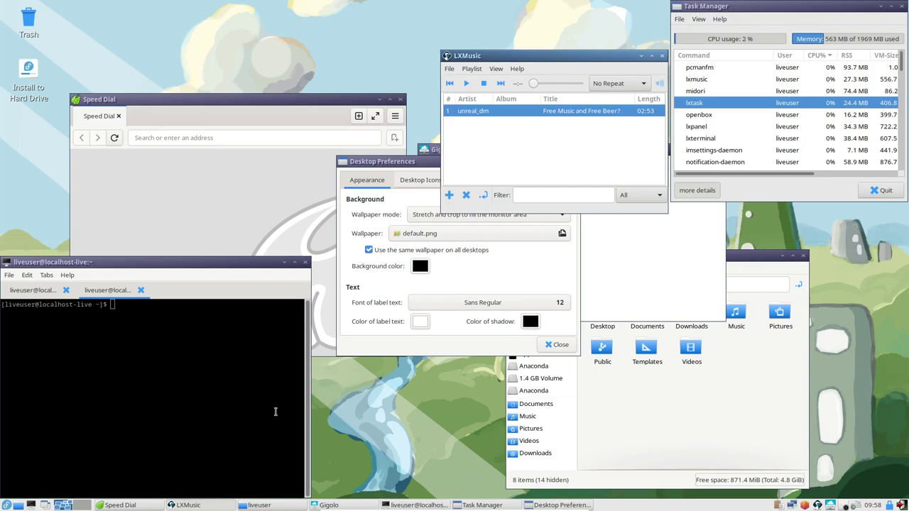
pyautogui.click(6, 505)
pyautogui.moveTo(60, 447)
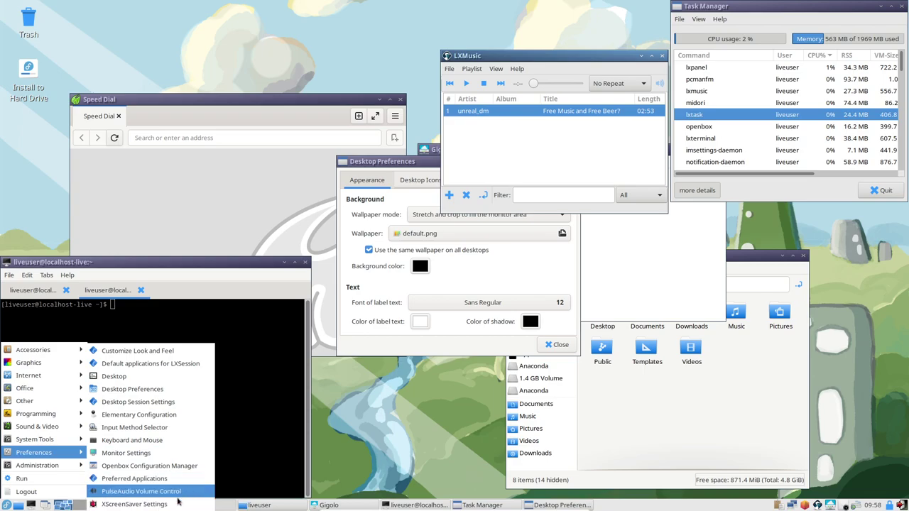
pyautogui.click(142, 478)
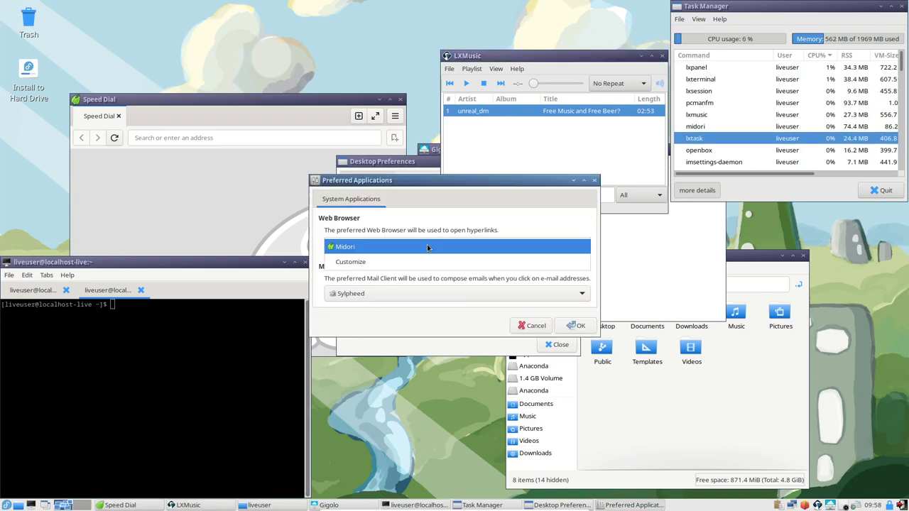
# Check the available web browsers and mail clients, keep Midori and Sylpheed, and accept the preferred applications
pyautogui.click(367, 245)
pyautogui.click(387, 246)
pyautogui.click(394, 292)
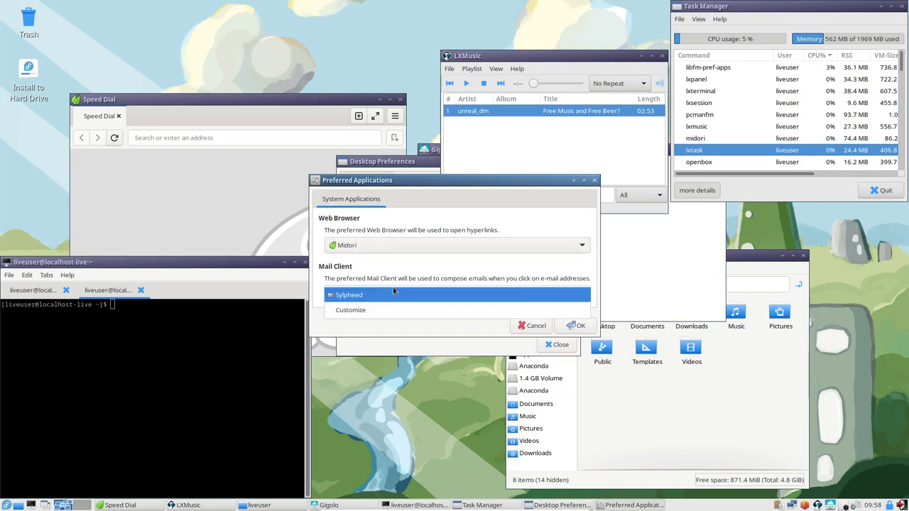
pyautogui.click(395, 292)
pyautogui.click(394, 291)
pyautogui.click(468, 192)
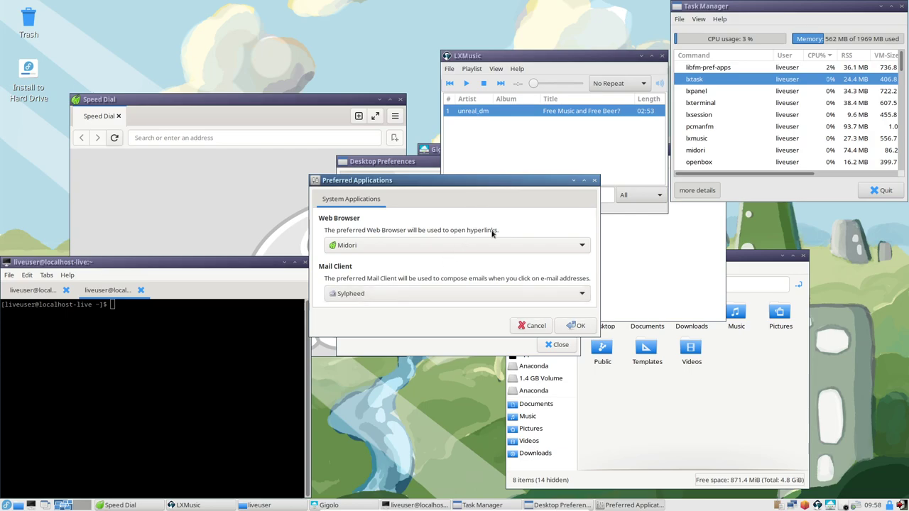
pyautogui.click(575, 325)
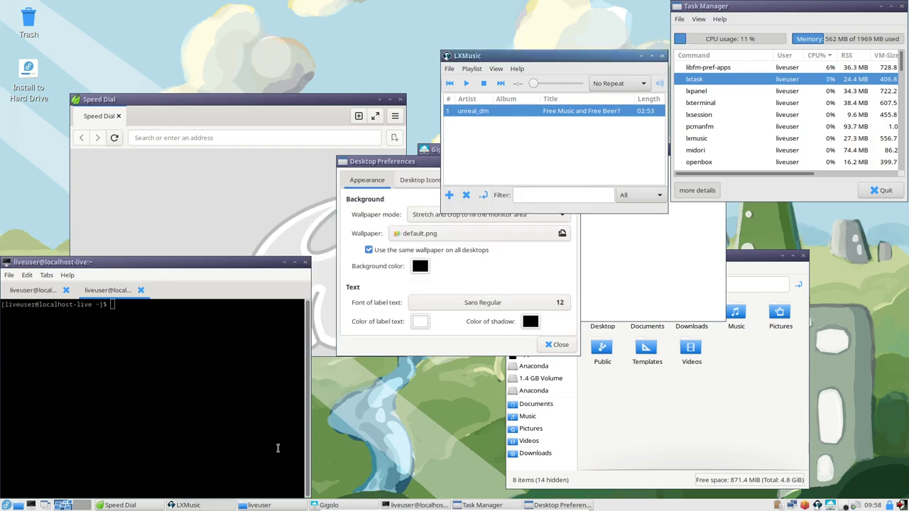
# Launch the dnfdragora package manager from the Administration category and move its window toward the desktop's center
pyautogui.click(13, 504)
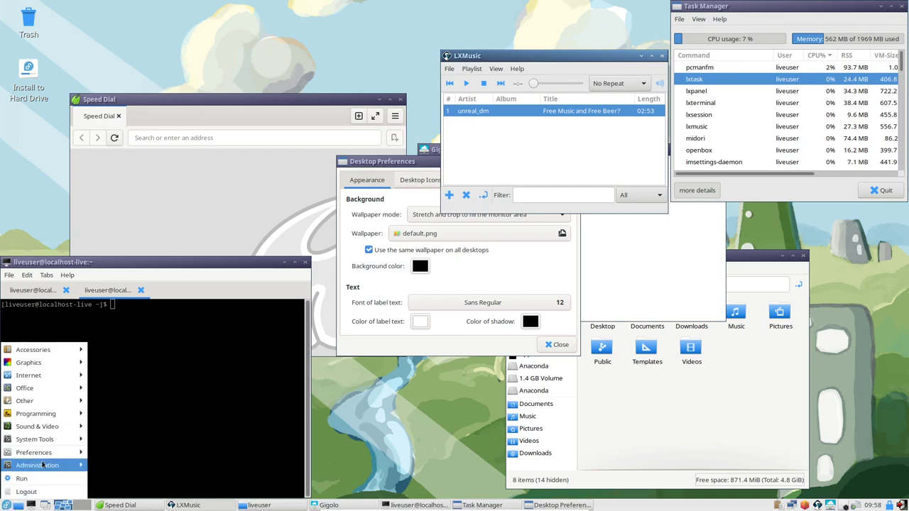
pyautogui.moveTo(64, 465)
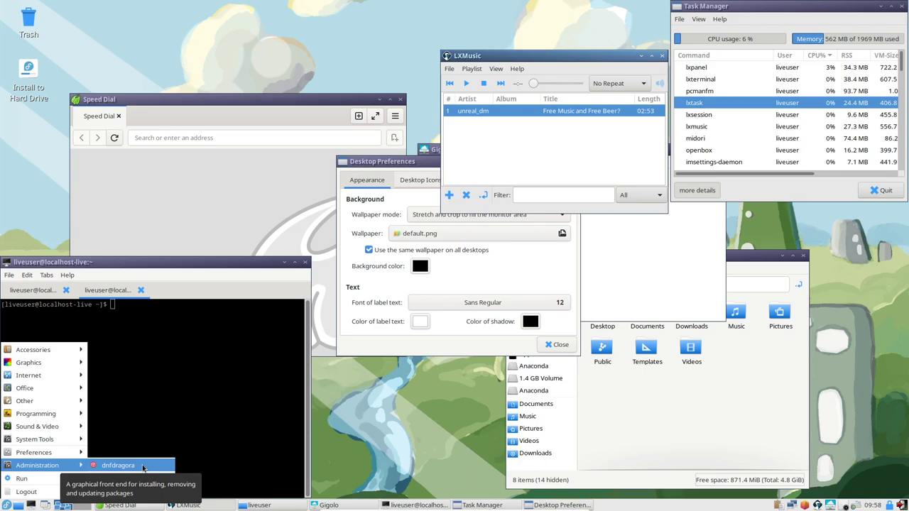
pyautogui.click(142, 466)
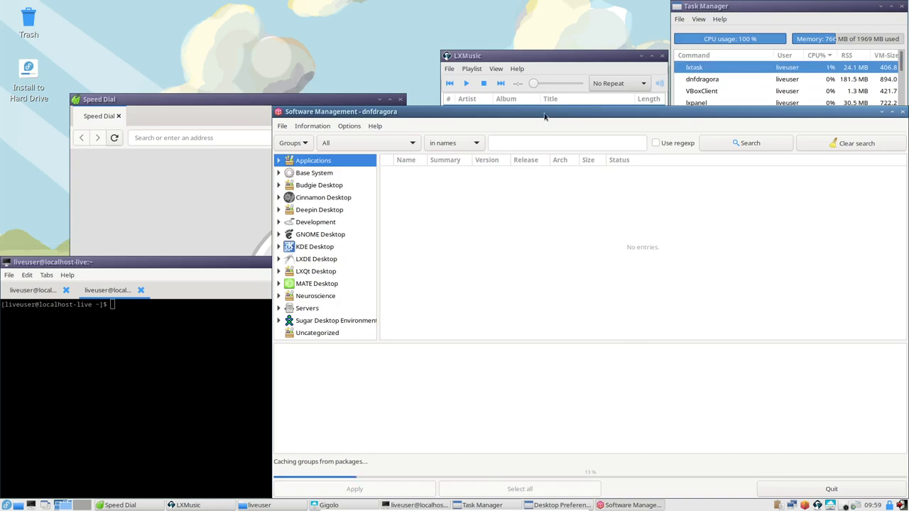
pyautogui.moveTo(544, 113); pyautogui.dragTo(469, 76)
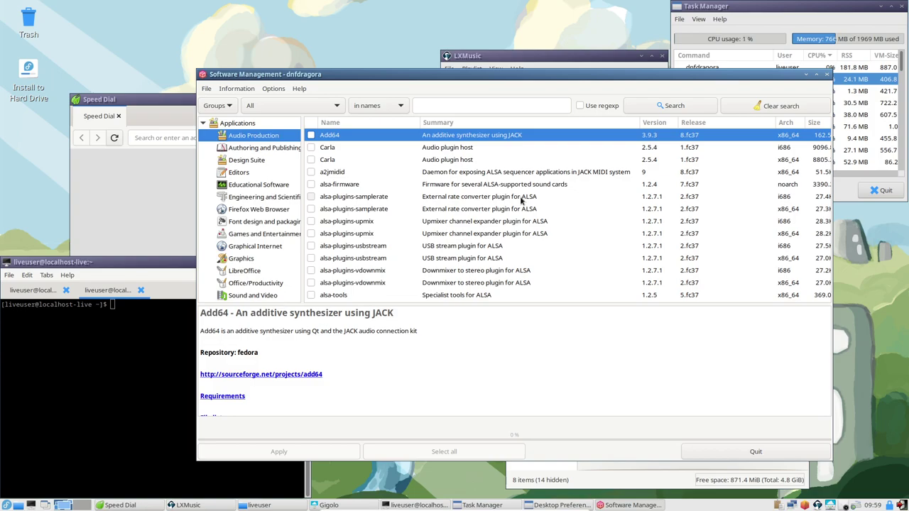
# View the package search scopes, run a search in names with an empty term, and reposition the dnfdragora window
pyautogui.click(441, 105)
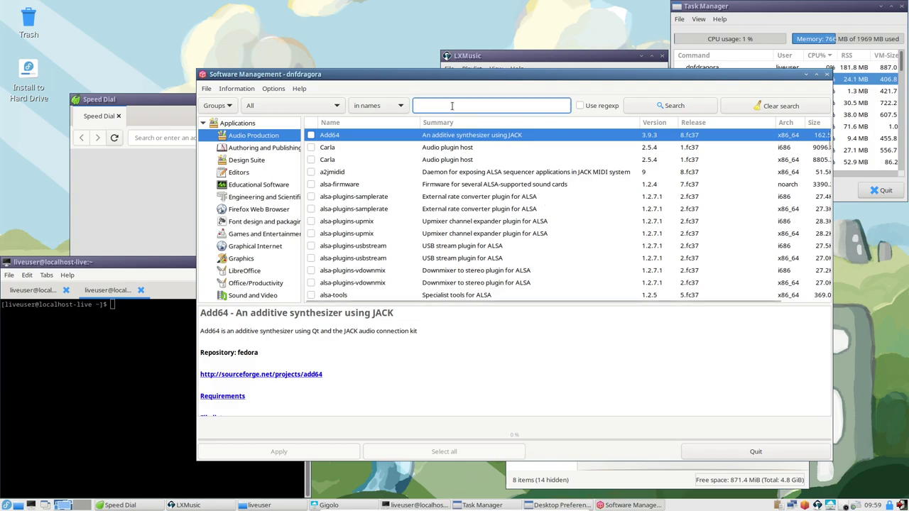
pyautogui.click(380, 106)
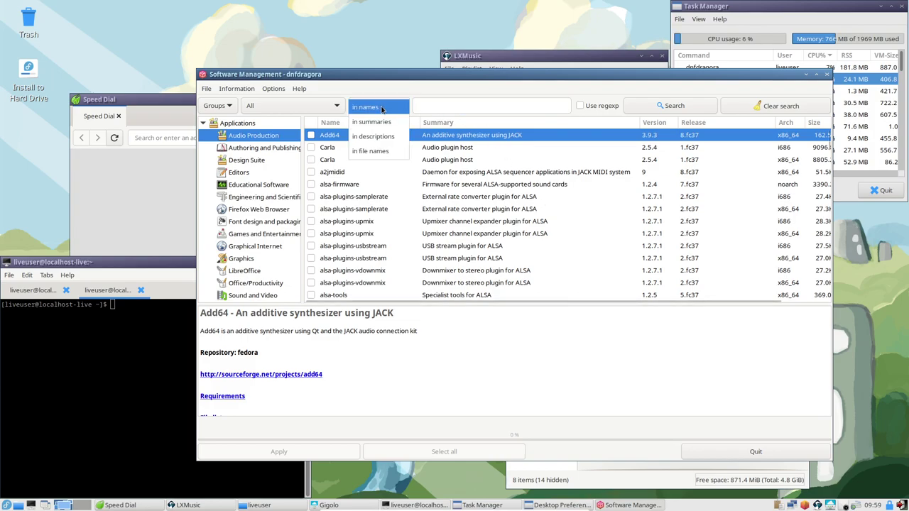
pyautogui.click(382, 107)
pyautogui.click(385, 108)
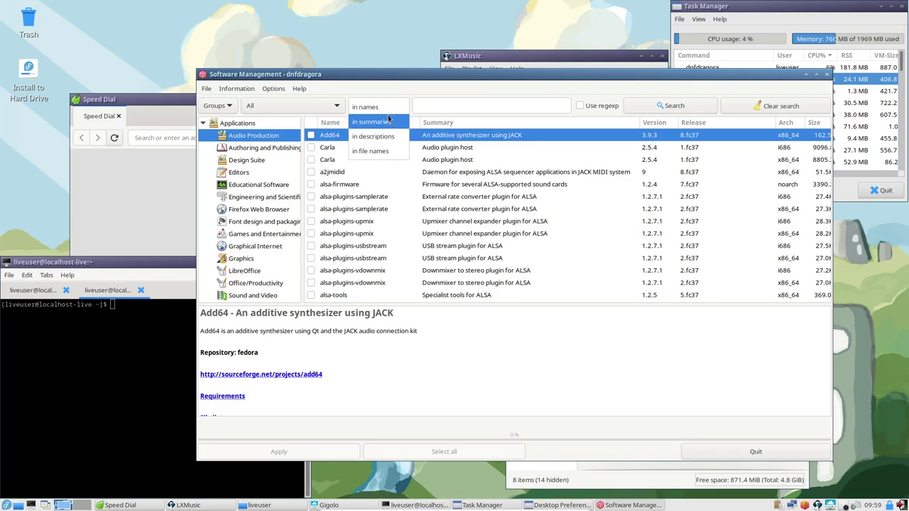
pyautogui.click(469, 106)
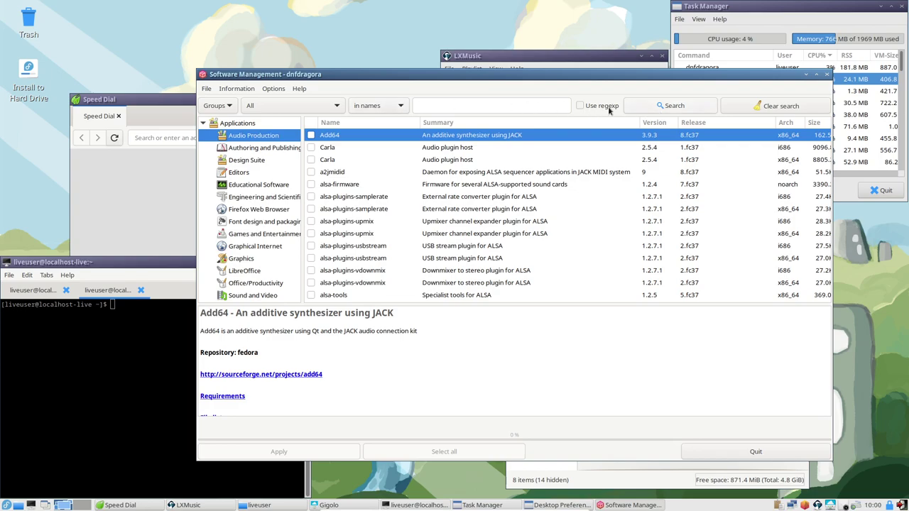
pyautogui.click(671, 106)
pyautogui.click(468, 110)
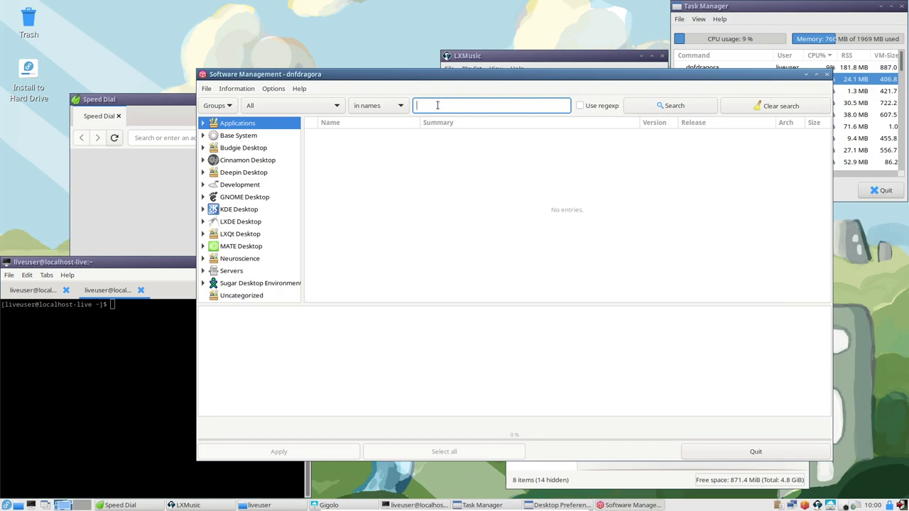
pyautogui.moveTo(476, 75); pyautogui.dragTo(432, 59)
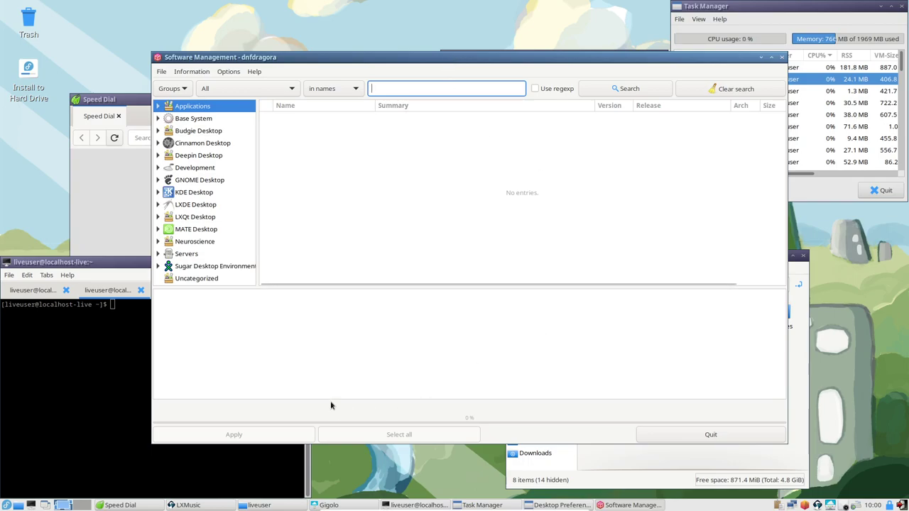
# Launch the Firewall tool from the Administration category to view its zone settings
pyautogui.click(6, 505)
pyautogui.moveTo(44, 465)
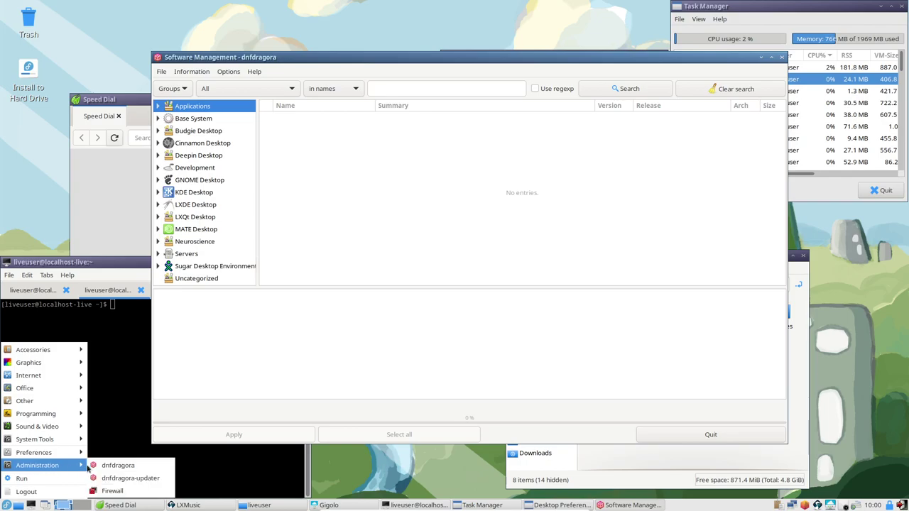
pyautogui.click(126, 492)
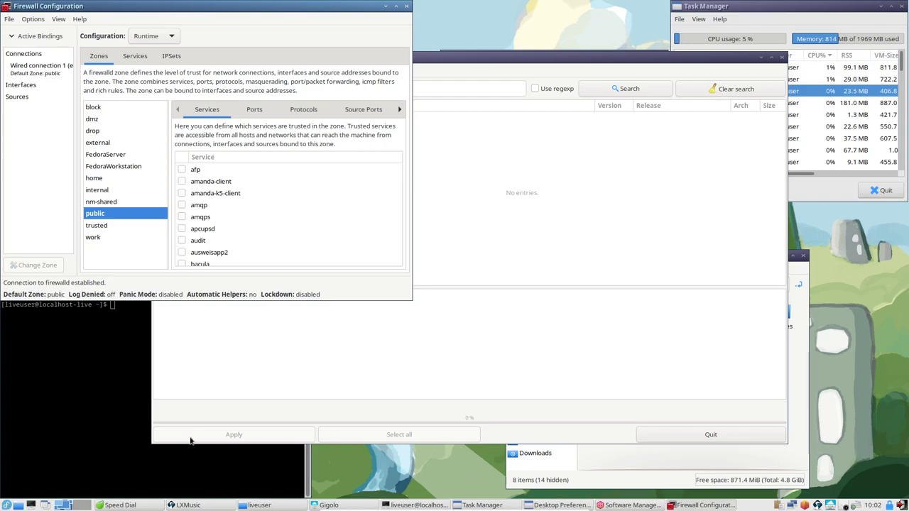
# View the application categories and switch back and forth between desktop 1 and the empty desktop 2, ending on desktop 1
pyautogui.moveTo(81, 507)
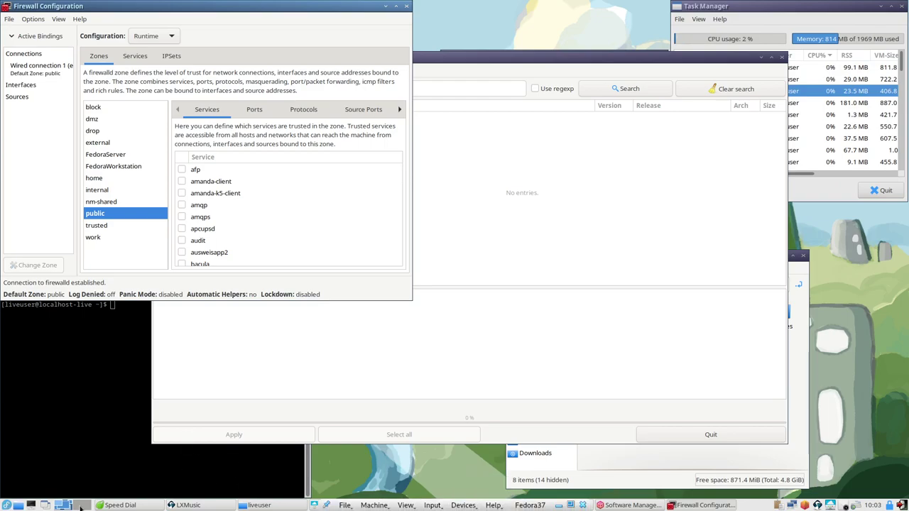
pyautogui.click(6, 505)
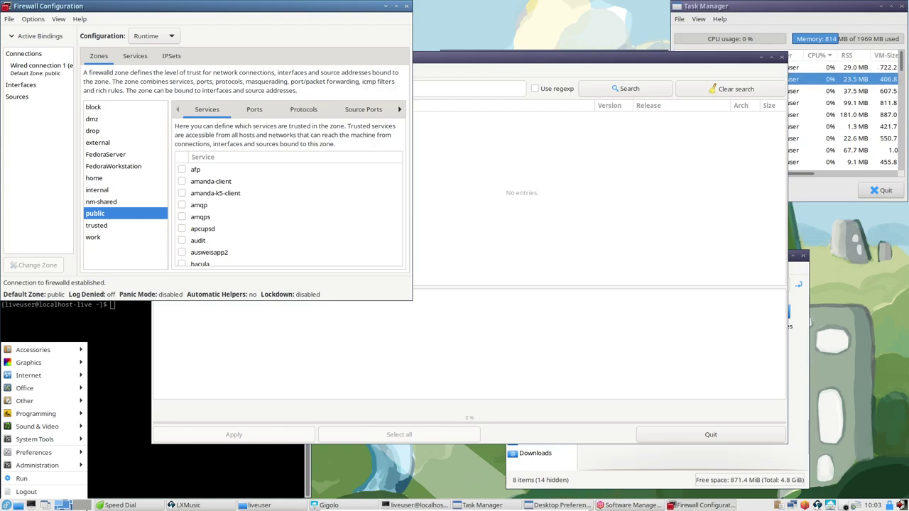
pyautogui.click(80, 505)
pyautogui.click(80, 506)
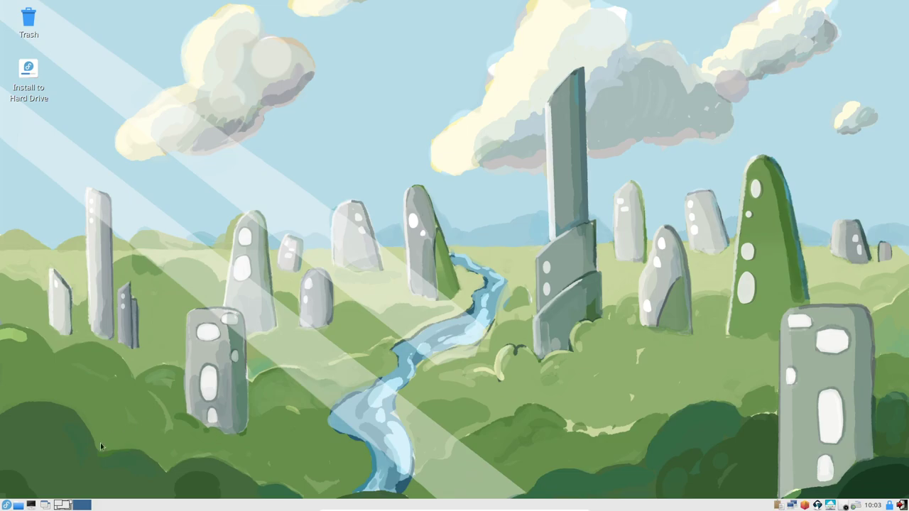
pyautogui.click(68, 506)
pyautogui.click(68, 507)
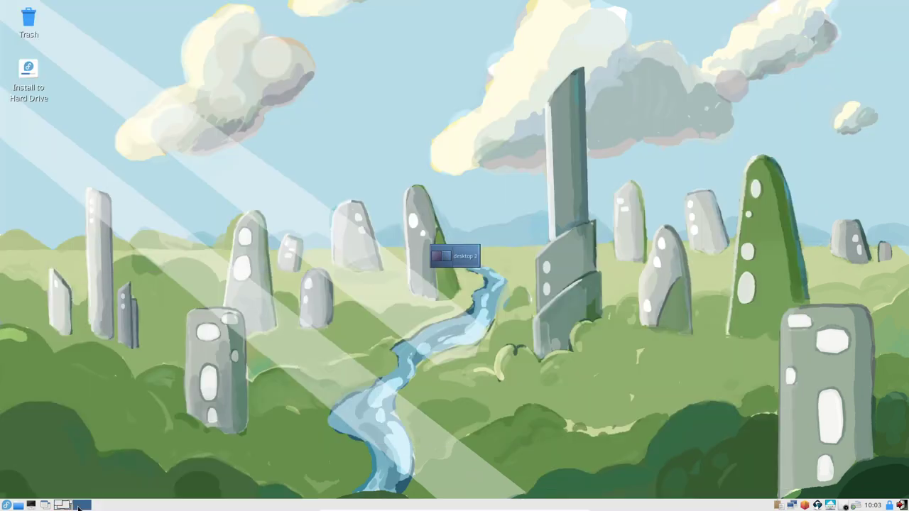
pyautogui.click(66, 506)
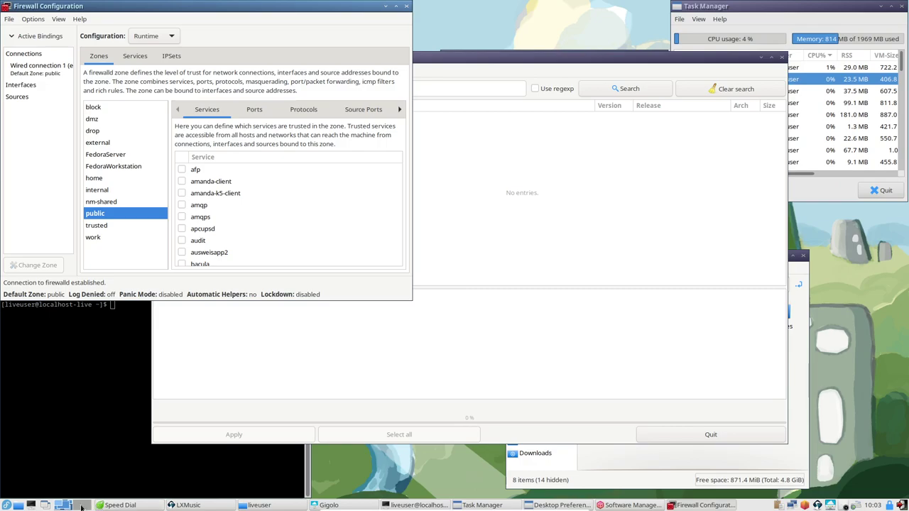
pyautogui.click(82, 506)
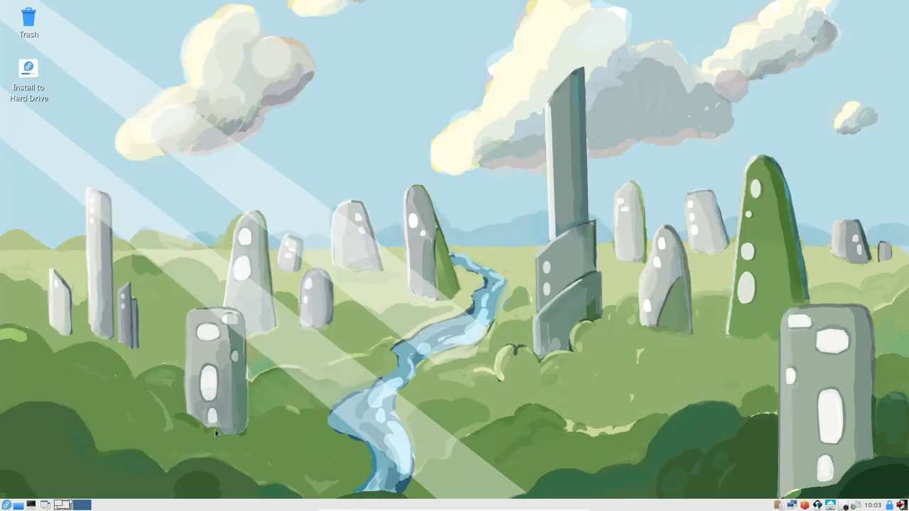
pyautogui.hotkey('ctrl', 'alt', 'Left')
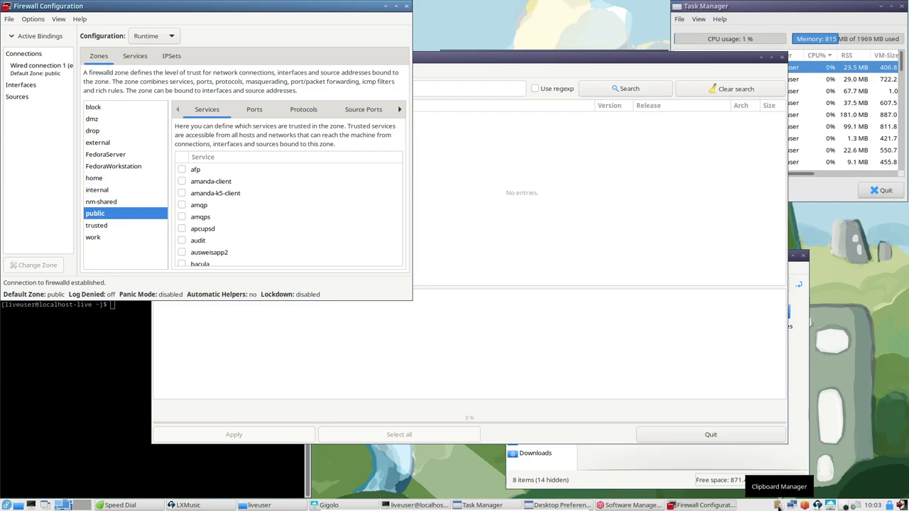
# Check the network connection options from the system tray, view the session logout choices, and cancel the logout
pyautogui.click(792, 505)
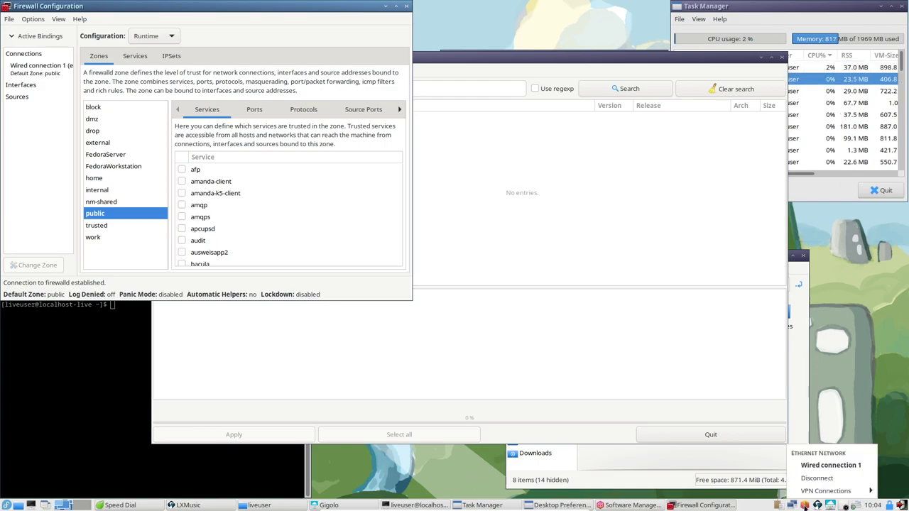
pyautogui.click(817, 505)
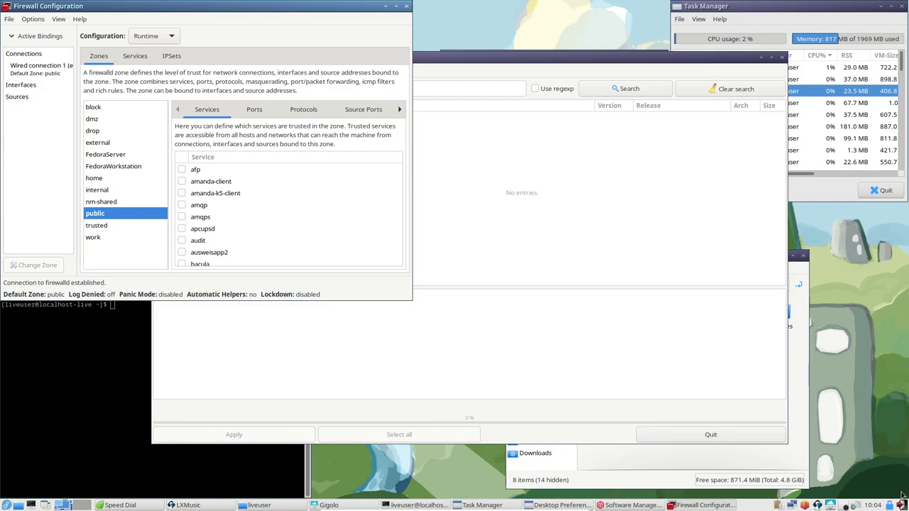
pyautogui.click(900, 500)
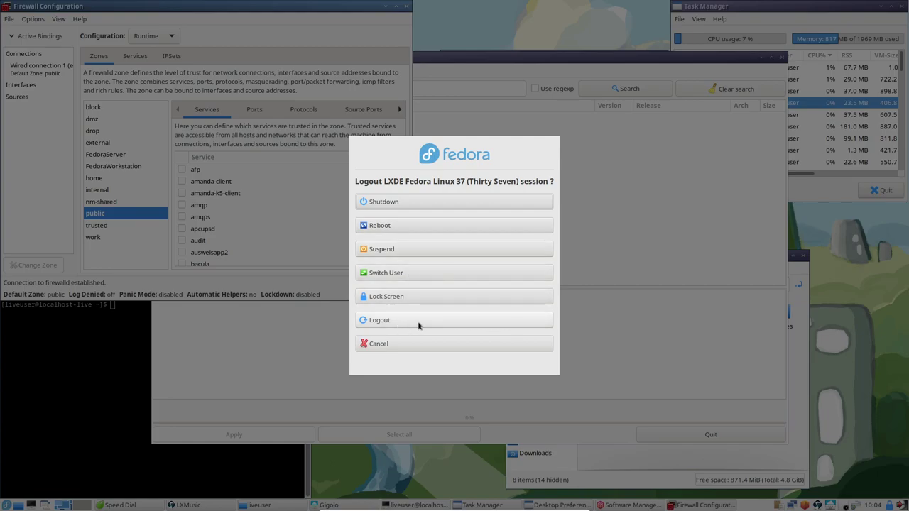
pyautogui.click(395, 345)
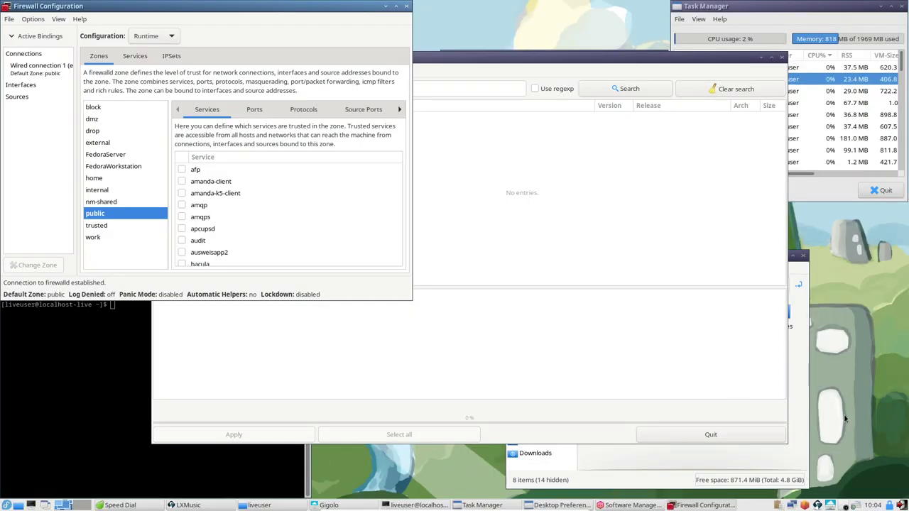
# Bring up the panel's preferences and compare its Geometry and Appearance settings
pyautogui.rightClick(602, 505)
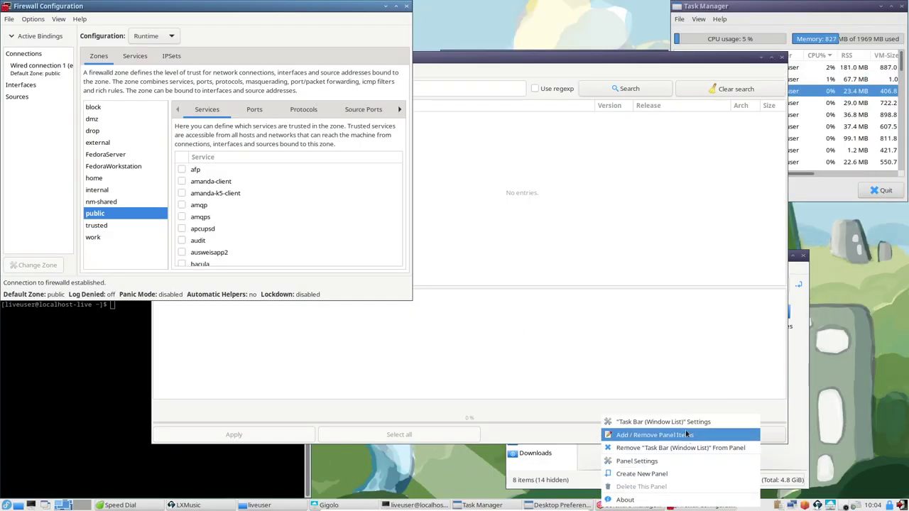
pyautogui.click(676, 461)
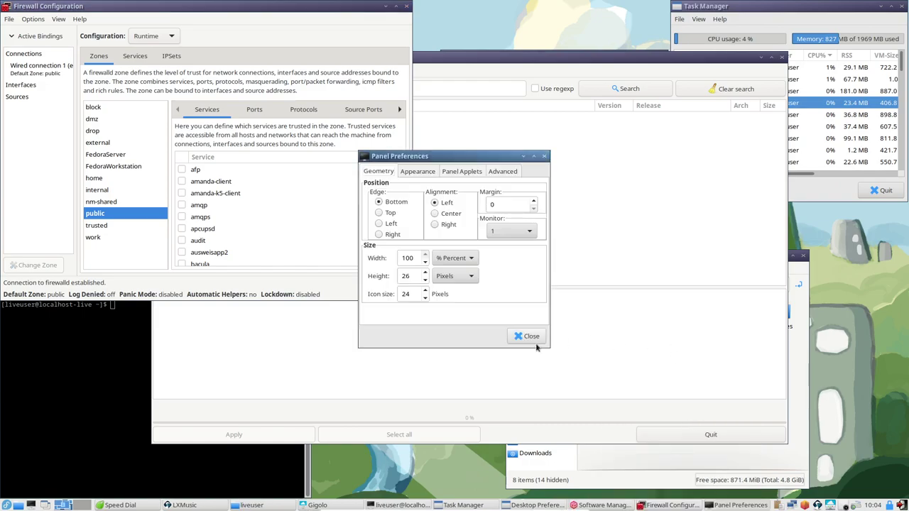
pyautogui.click(421, 173)
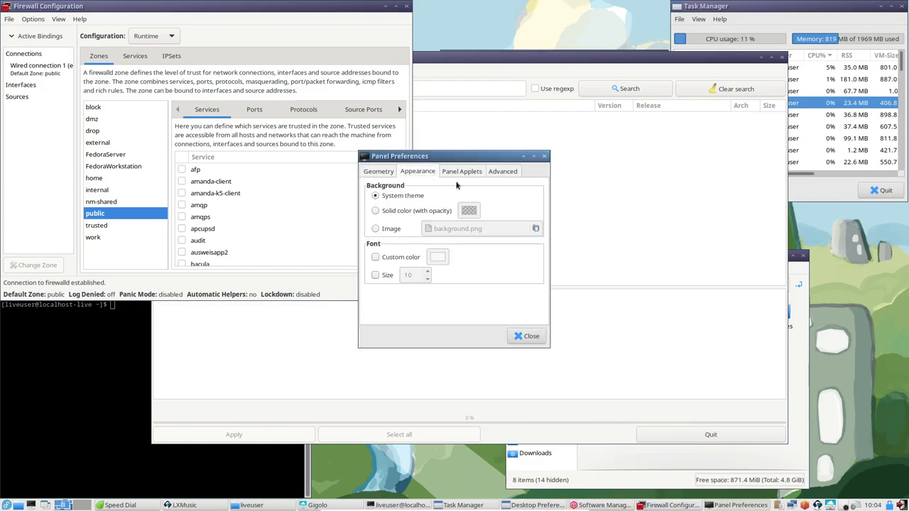
pyautogui.click(384, 175)
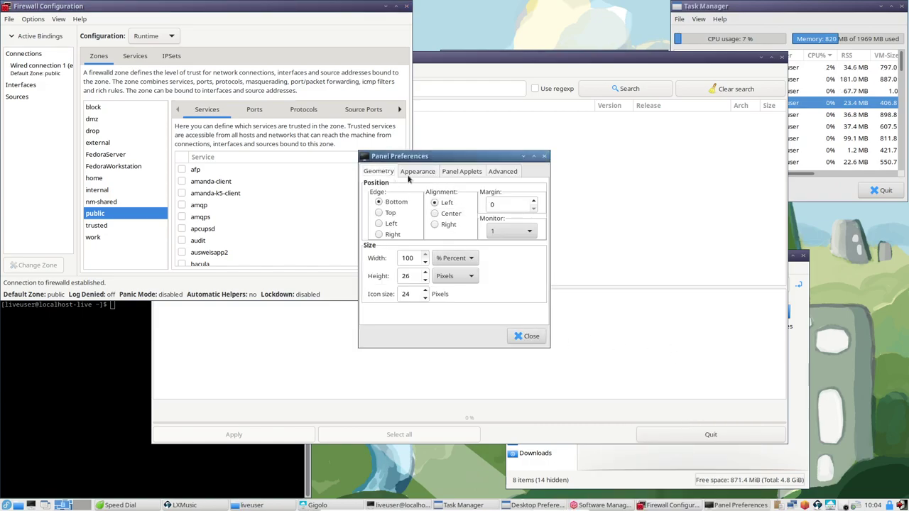
pyautogui.click(411, 175)
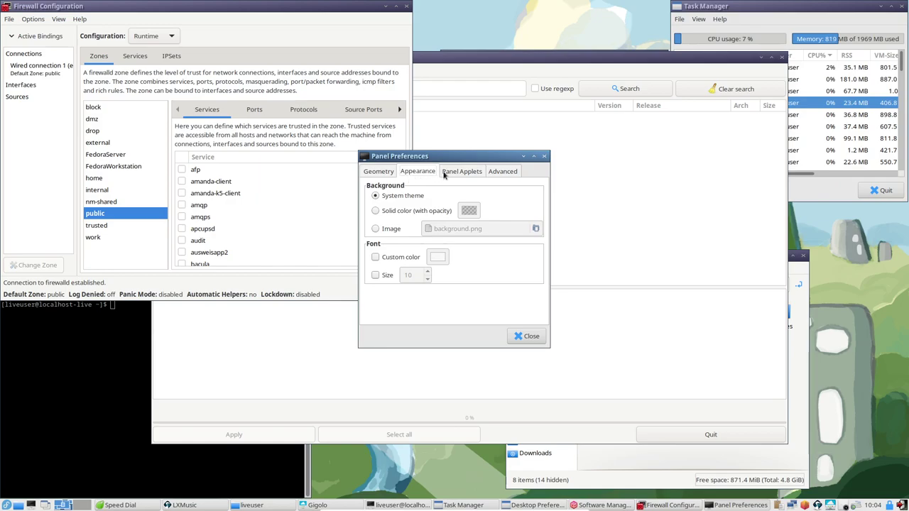
pyautogui.click(381, 173)
pyautogui.click(411, 172)
# Examine the applets loaded in the panel, including the Application Launch Bar, Desktop Pager and Spacer entries
pyautogui.click(463, 175)
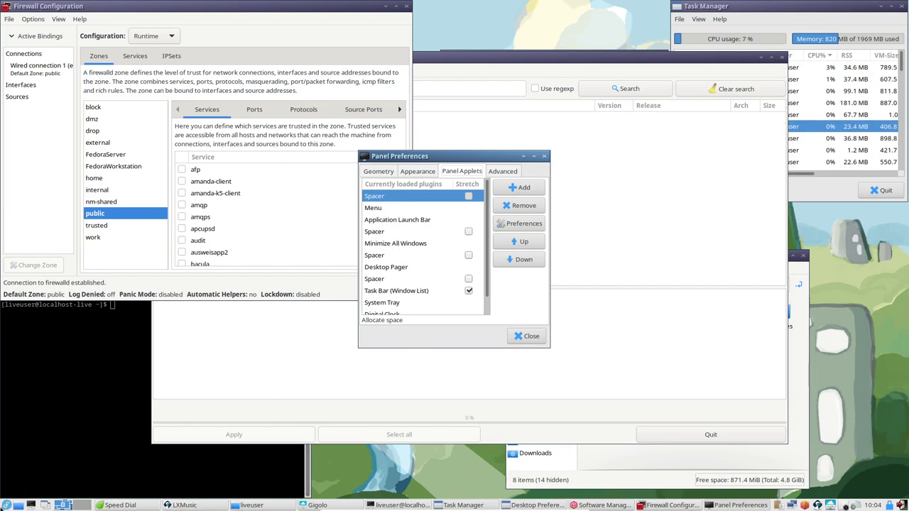
pyautogui.click(407, 223)
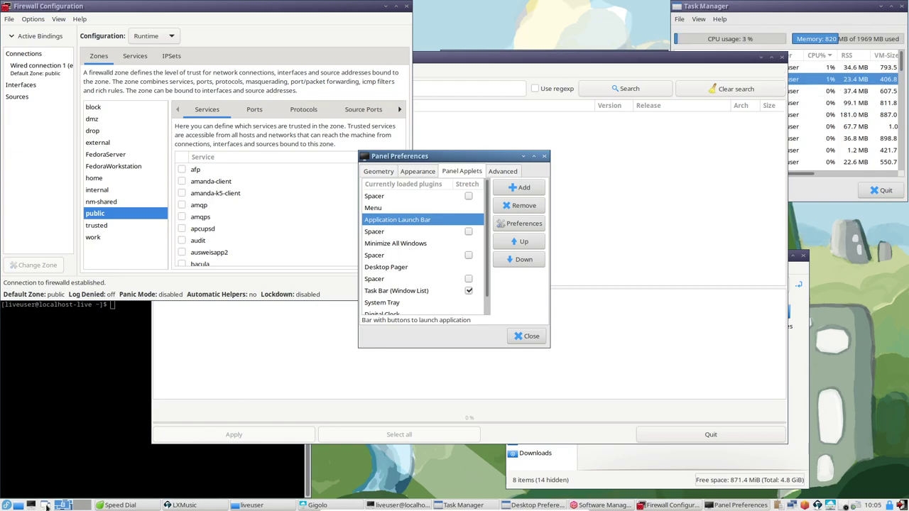
pyautogui.click(392, 271)
pyautogui.click(374, 279)
pyautogui.scroll(-1, 429, 280)
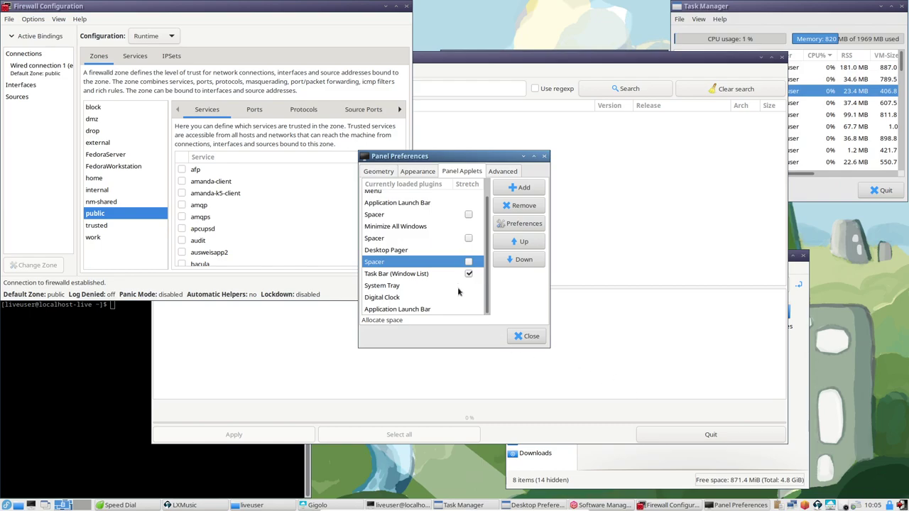
# Remove the Logout launcher from the last Application Launch Bar applet and close its settings
pyautogui.click(433, 309)
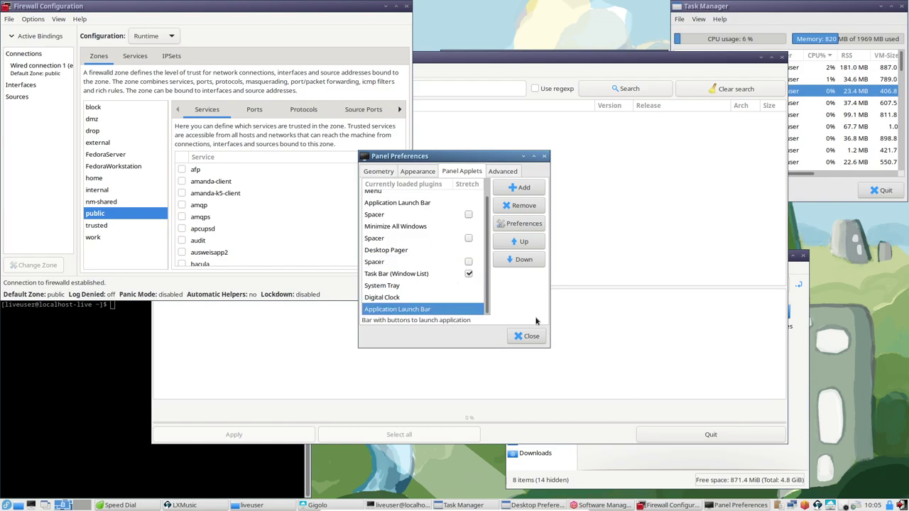
pyautogui.click(524, 223)
pyautogui.moveTo(756, 291); pyautogui.dragTo(669, 246)
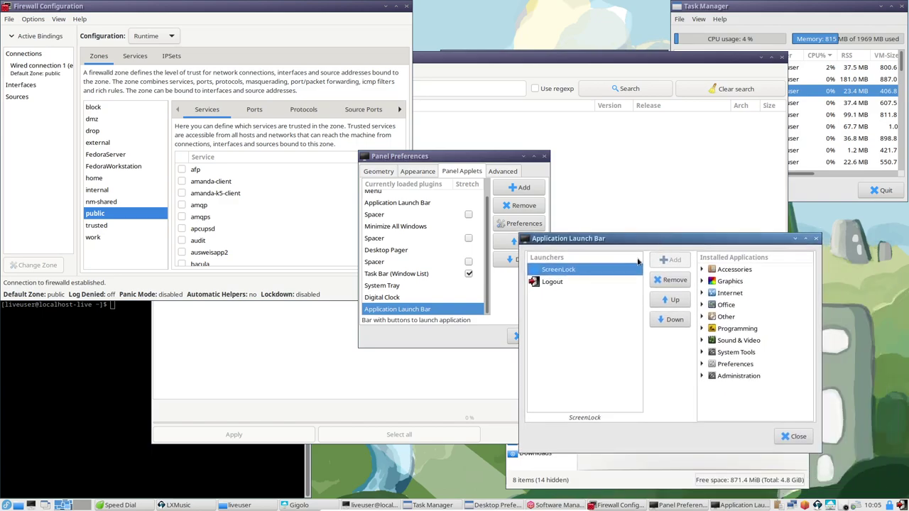
pyautogui.click(553, 282)
pyautogui.click(668, 281)
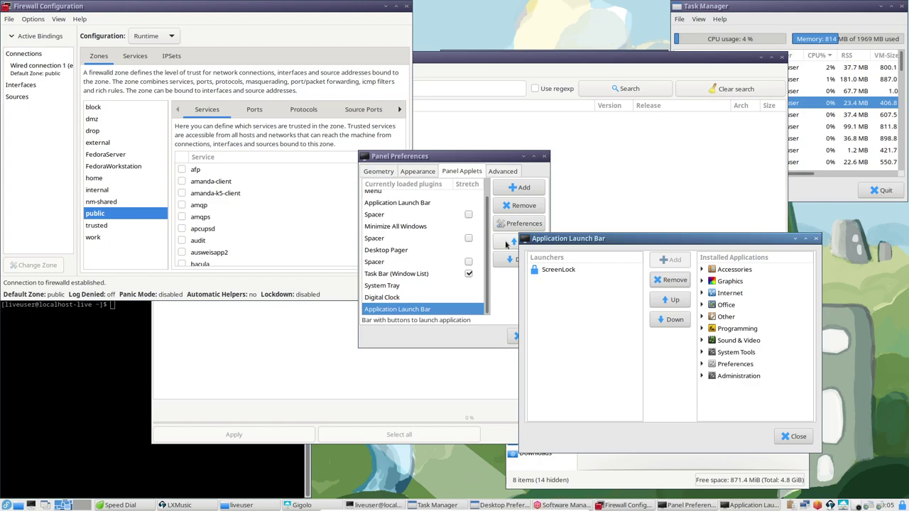
pyautogui.click(795, 437)
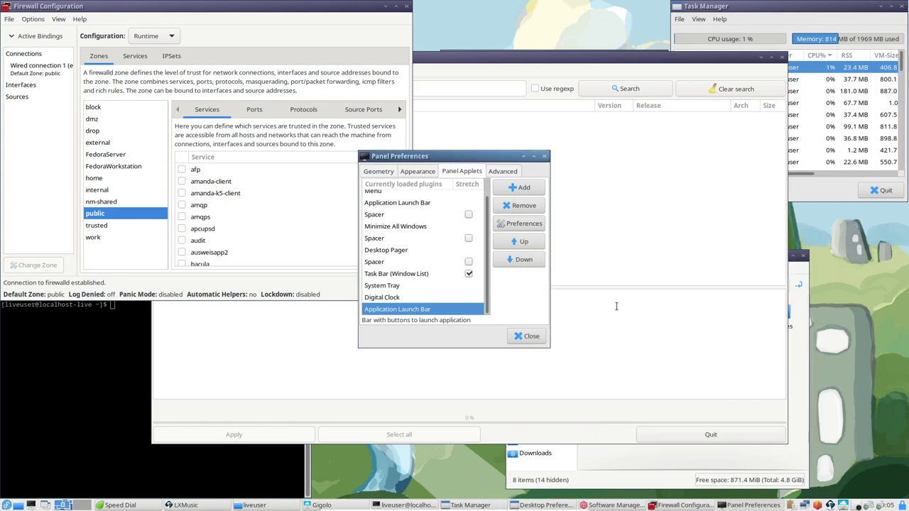
# Add a Menu applet to the end of the panel, try out the new menu, and close the panel preferences
pyautogui.click(519, 187)
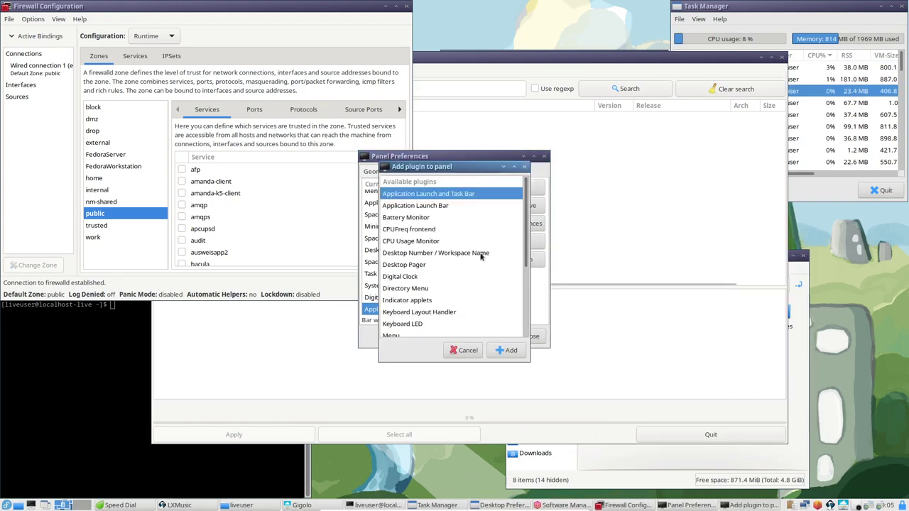
pyautogui.scroll(-3, 481, 254)
pyautogui.scroll(-2, 480, 257)
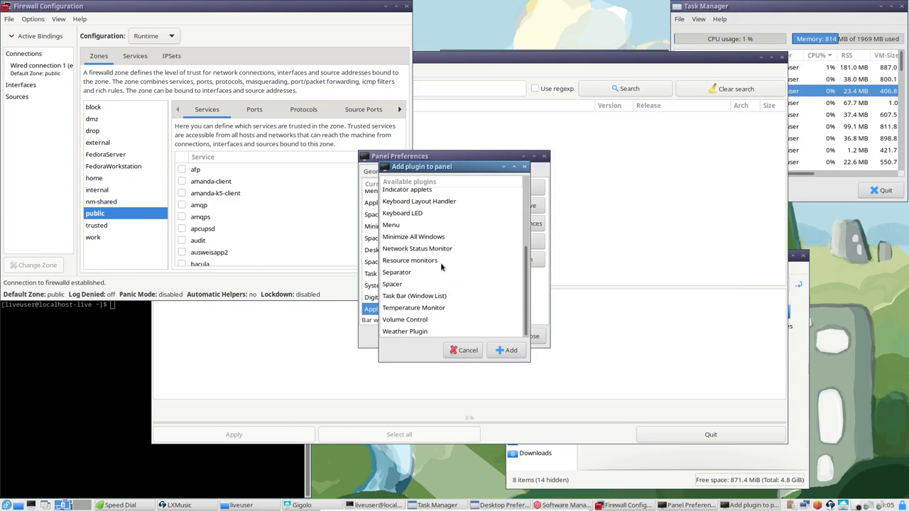
pyautogui.click(398, 226)
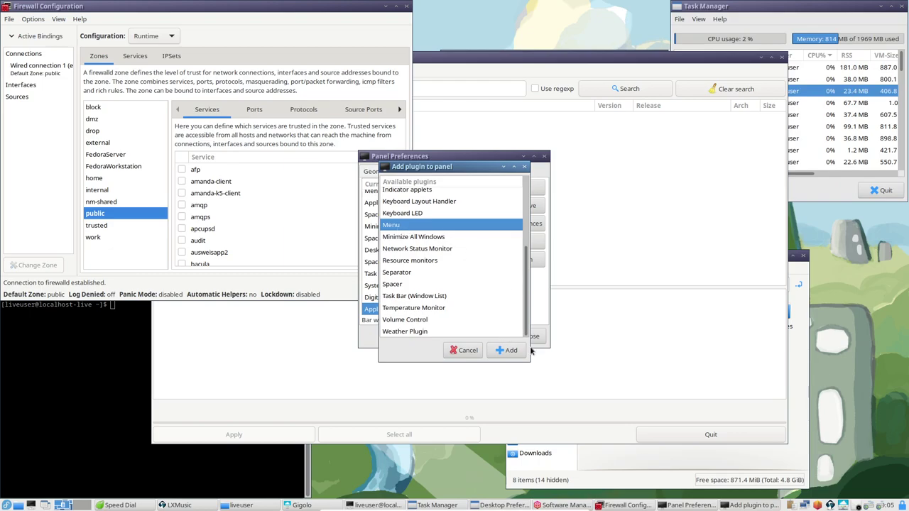
pyautogui.click(508, 350)
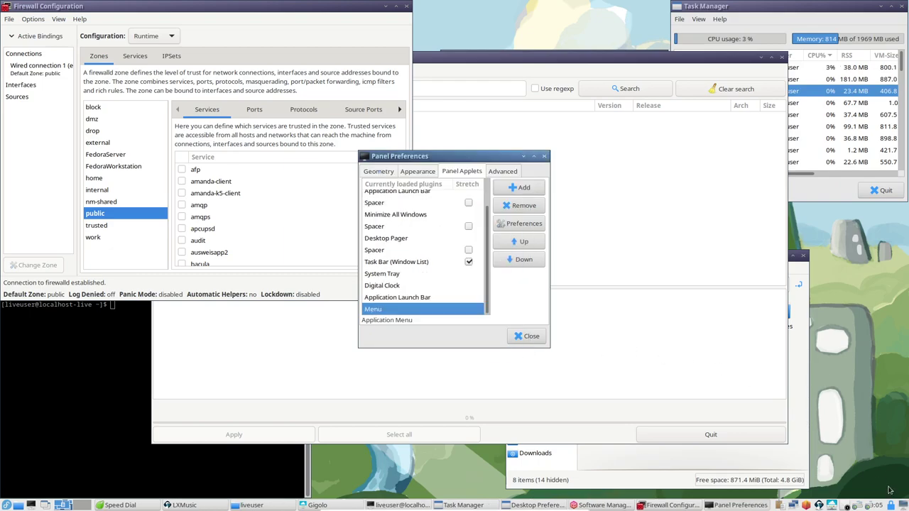
pyautogui.click(903, 505)
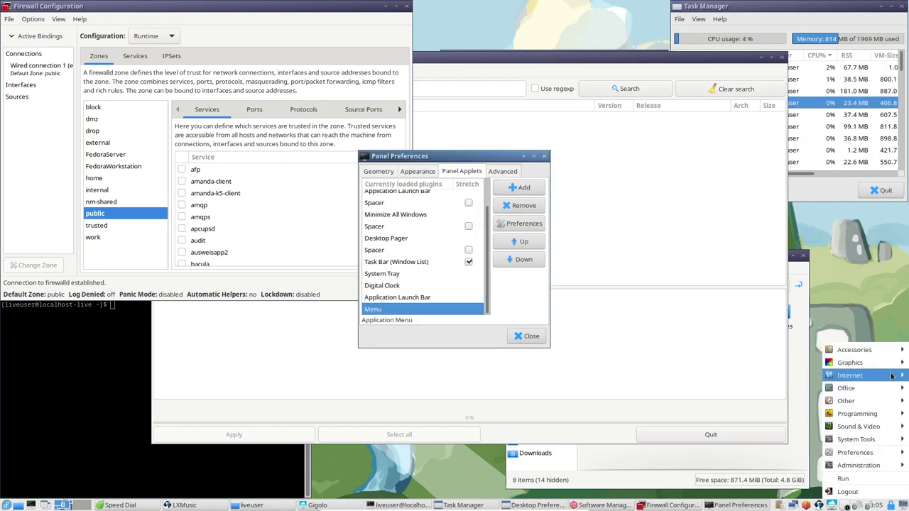
pyautogui.click(520, 337)
pyautogui.click(519, 337)
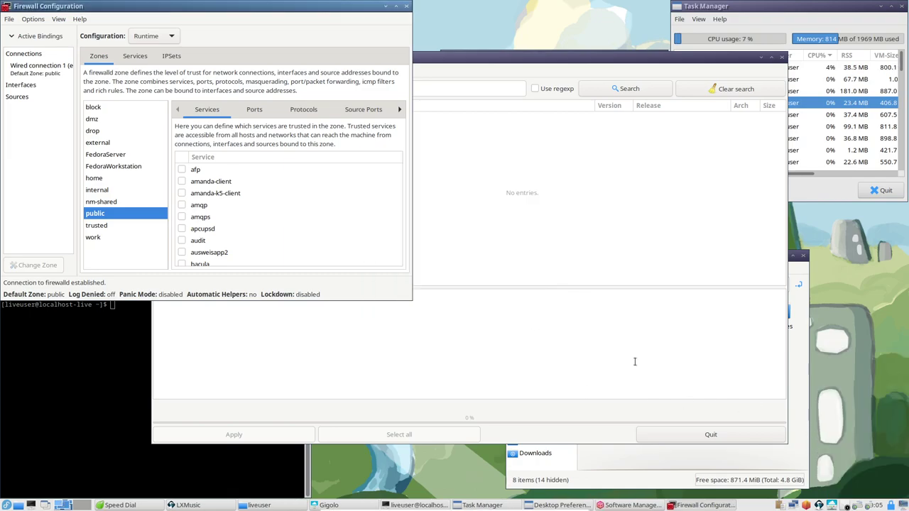
# Inspect the icon path in the newly added Menu applet's settings and close them without changes
pyautogui.rightClick(904, 508)
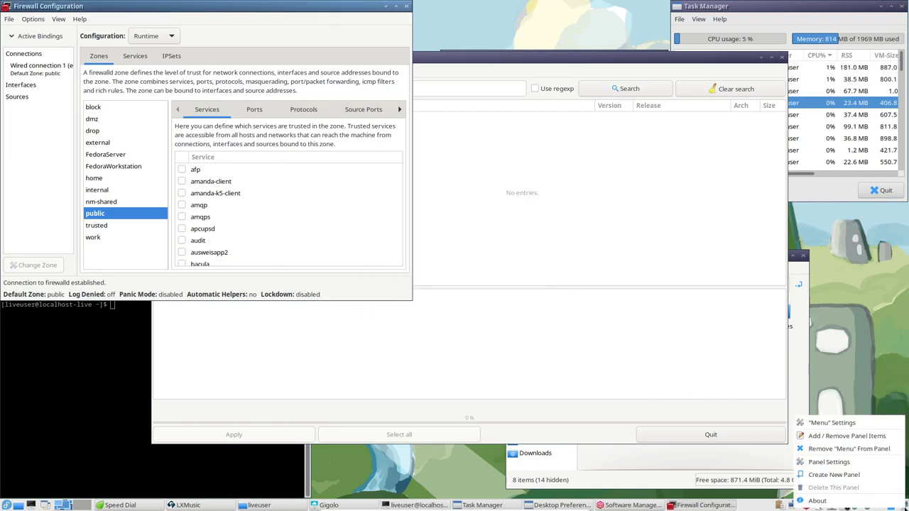
pyautogui.click(864, 425)
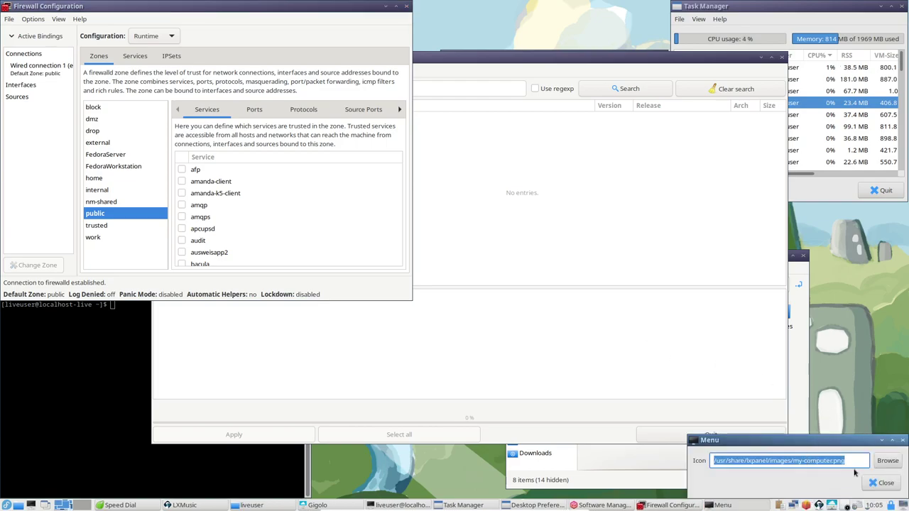
pyautogui.doubleClick(813, 461)
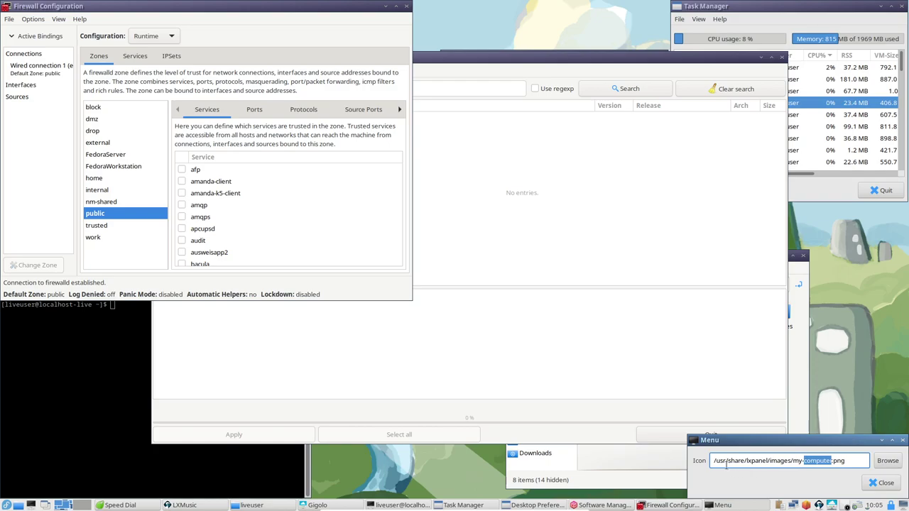
pyautogui.click(881, 483)
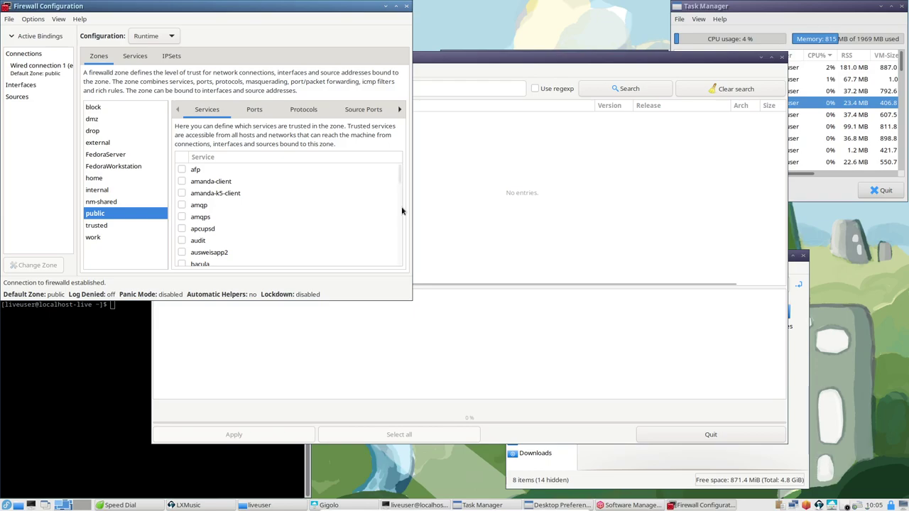
# Close the Firewall Configuration, dnfdragora and LXMusic windows
pyautogui.click(406, 5)
pyautogui.click(784, 57)
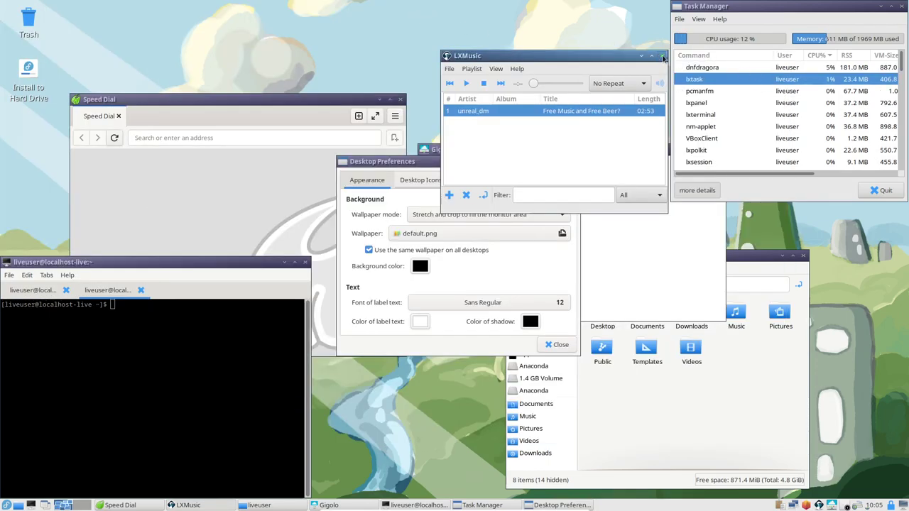
pyautogui.click(663, 58)
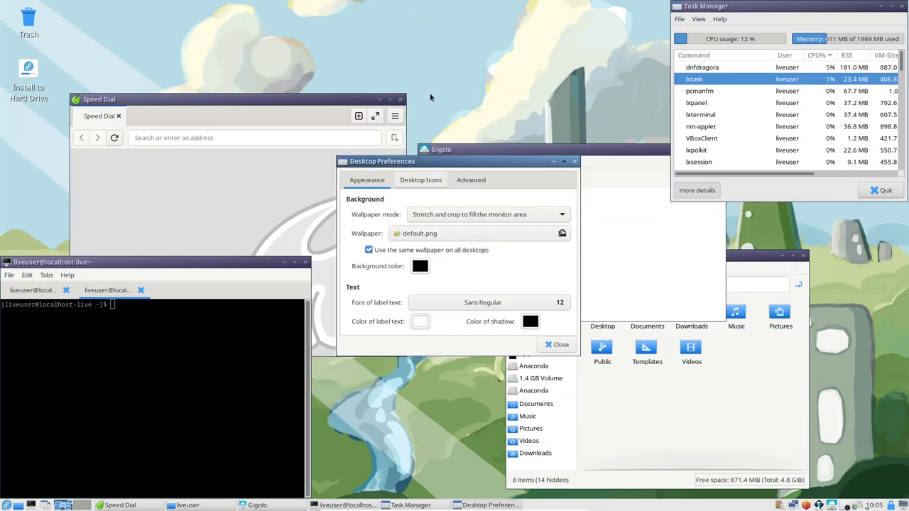
# Close all remaining windows: the web browser, Desktop Preferences, Gigolo, the terminal with both its tabs, the file manager and Task Manager
pyautogui.click(401, 99)
pyautogui.click(575, 162)
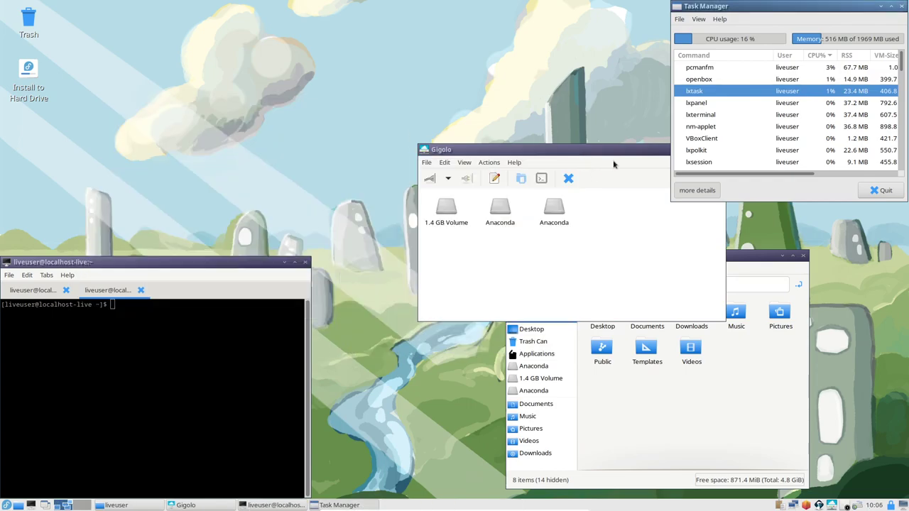
pyautogui.click(543, 118)
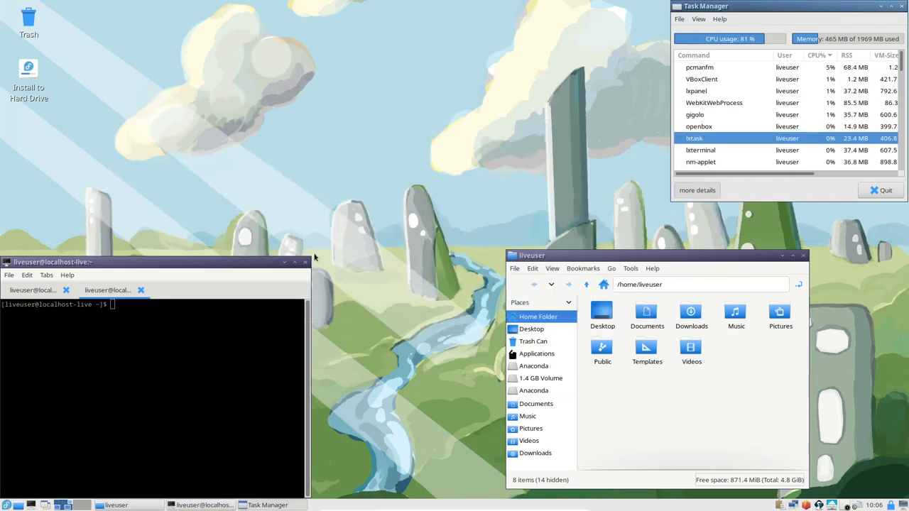
pyautogui.click(306, 262)
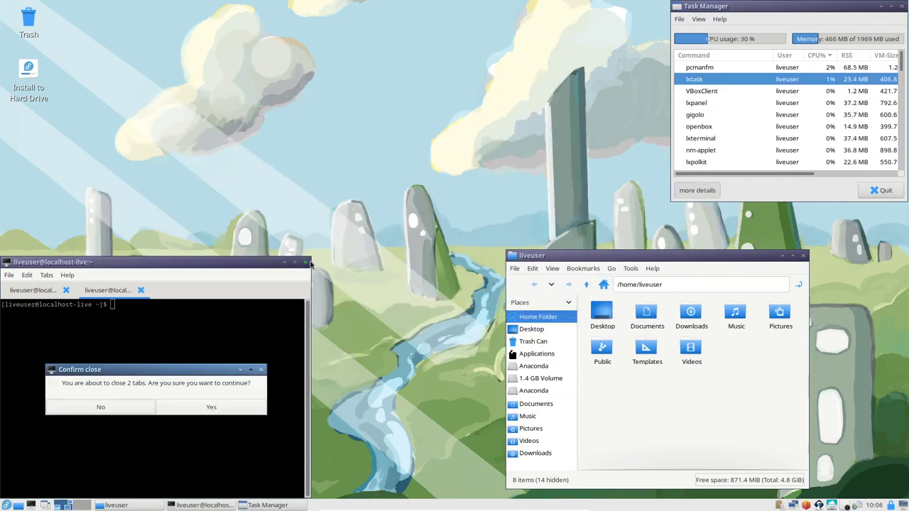
pyautogui.click(205, 407)
pyautogui.click(803, 255)
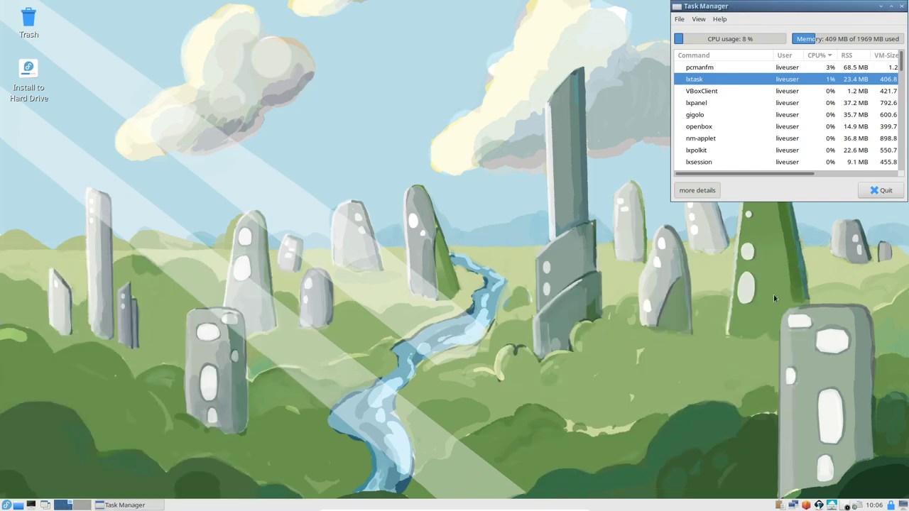
pyautogui.click(900, 6)
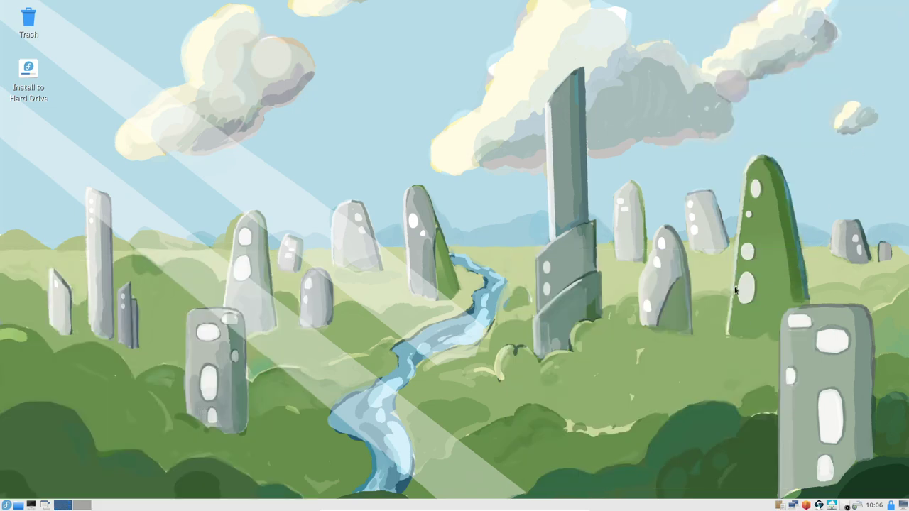
# Open the logout dialog for the LXDE session
pyautogui.click(6, 504)
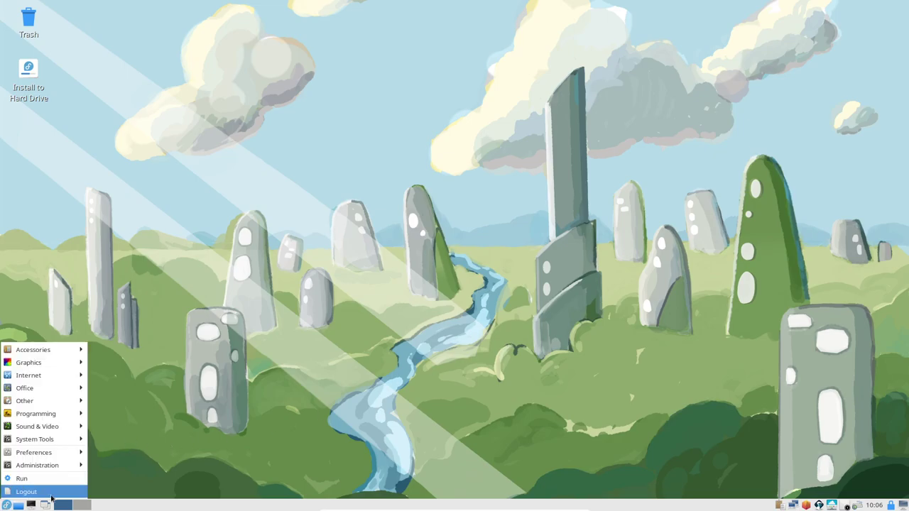
pyautogui.click(26, 492)
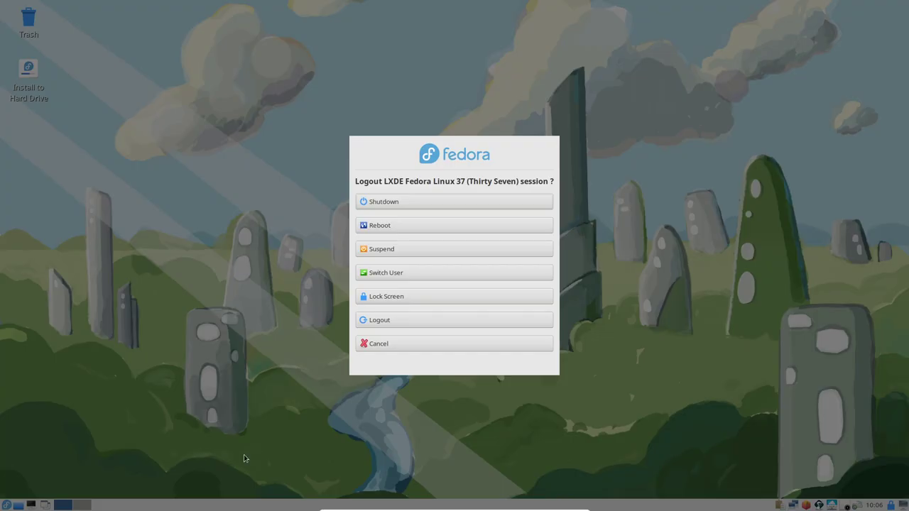